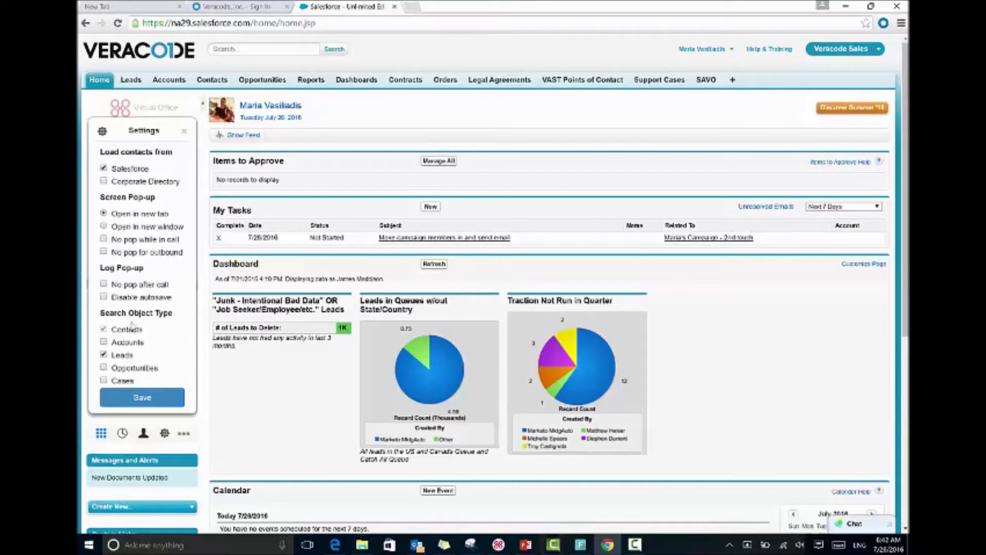
Step: Save the Virtual Office settings and open the desktop Virtual Office phone app, moving its window aside and minimizing it
{"action": "left_click", "coordinate": [154, 398]}
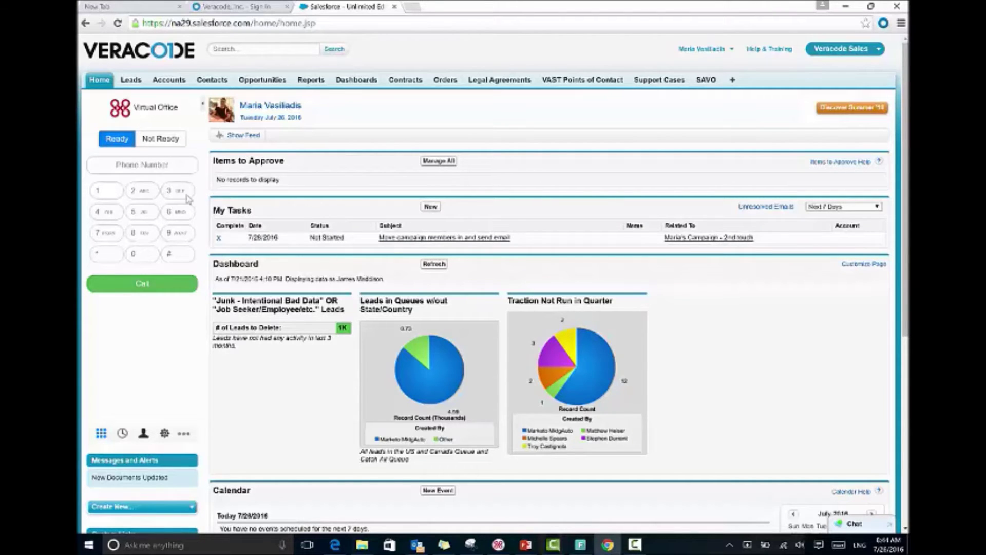
{"action": "left_click", "coordinate": [729, 545]}
{"action": "left_click", "coordinate": [752, 524]}
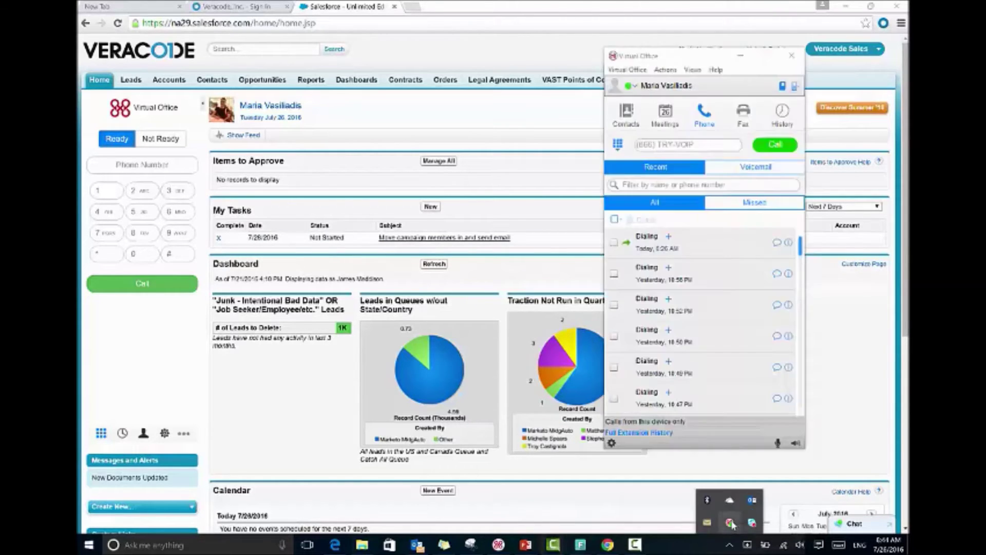
{"action": "left_click_drag", "start_coordinate": [645, 70], "coordinate": [479, 69]}
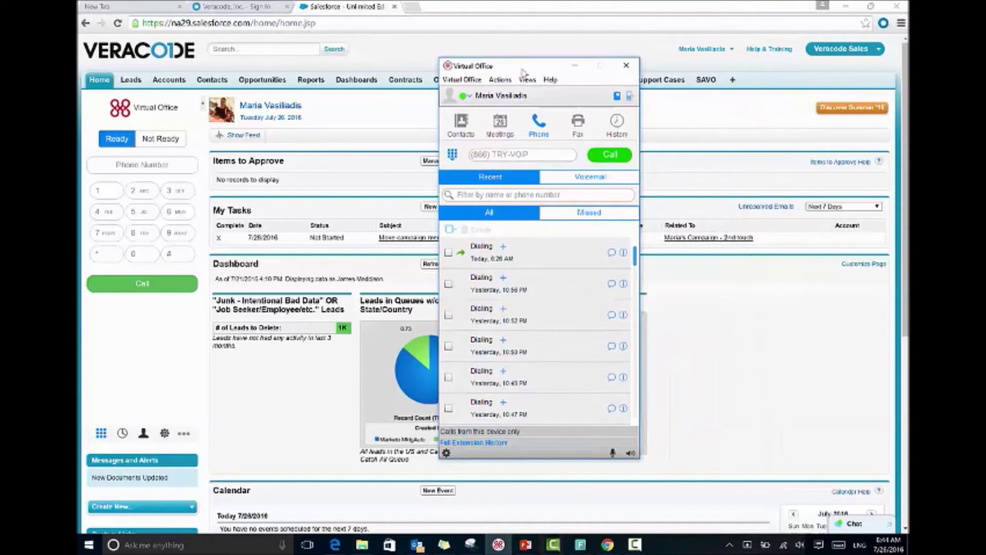
{"action": "left_click_drag", "start_coordinate": [545, 71], "coordinate": [409, 71]}
{"action": "left_click", "coordinate": [477, 70]}
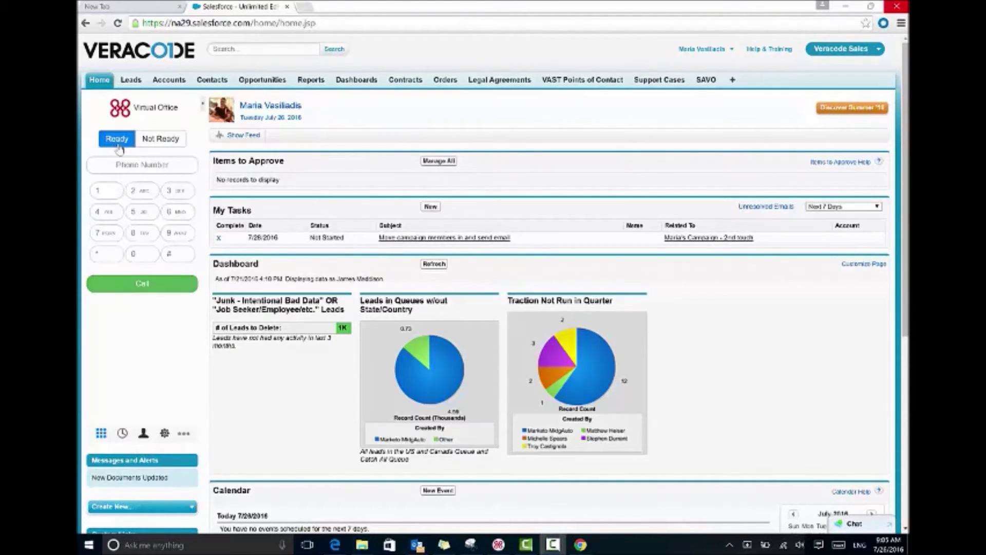
Step: Look through the Virtual Office recent calls, contact list and settings in the Salesforce sidebar
{"action": "left_click", "coordinate": [123, 434]}
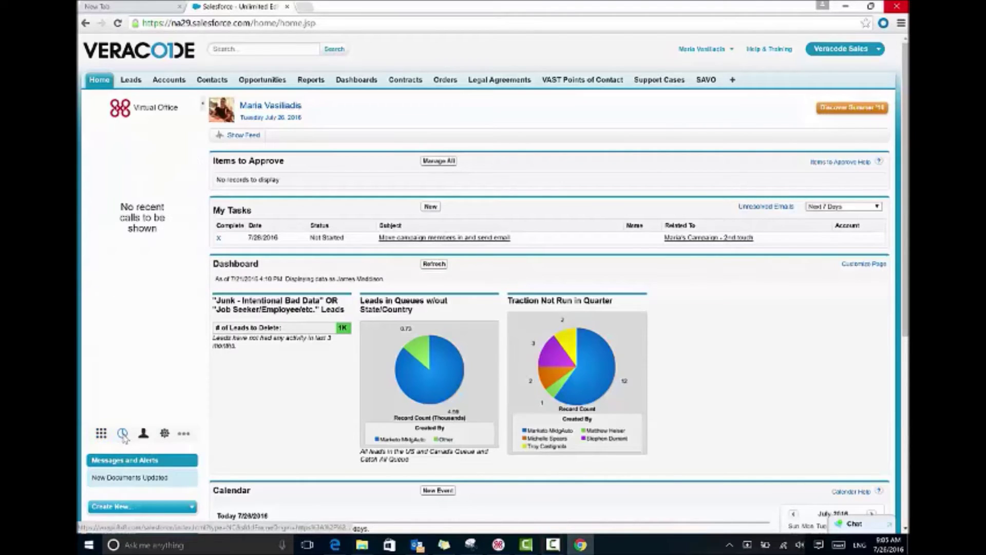
{"action": "left_click", "coordinate": [144, 434]}
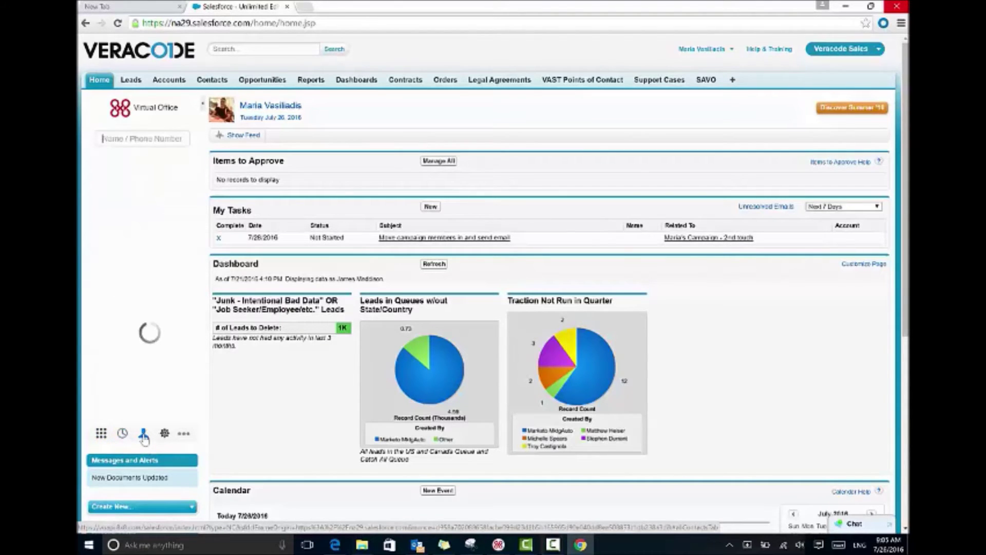
{"action": "left_click", "coordinate": [149, 137]}
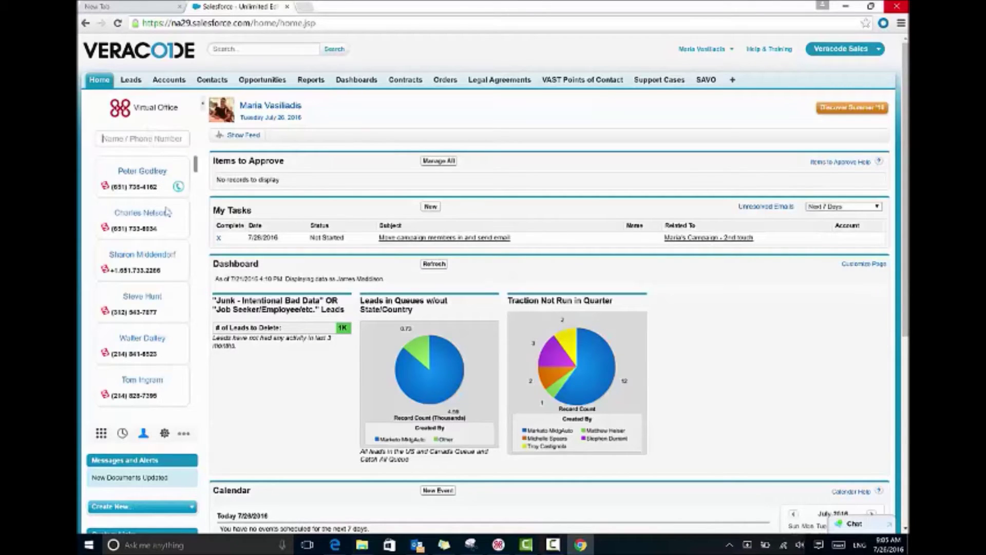
{"action": "left_click", "coordinate": [165, 434]}
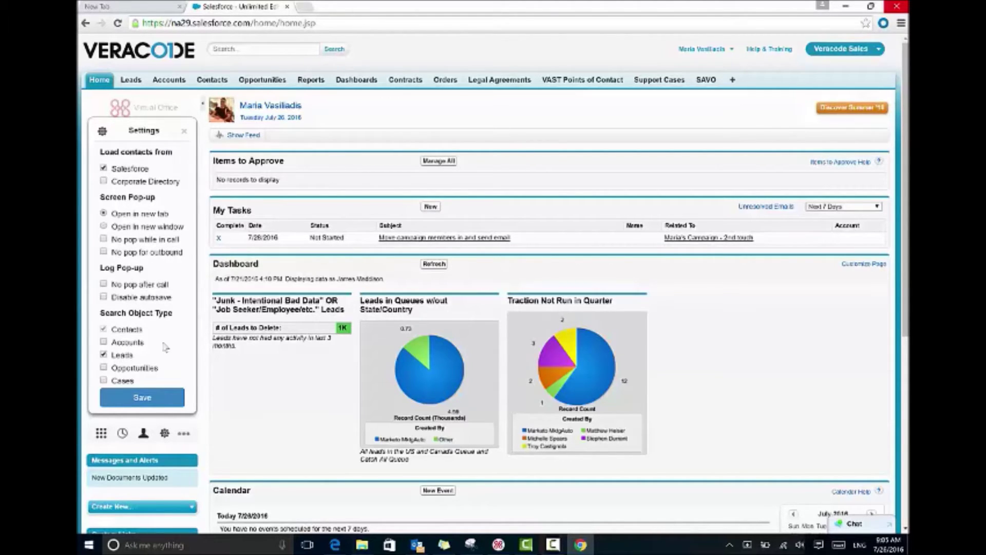
{"action": "left_click", "coordinate": [263, 374]}
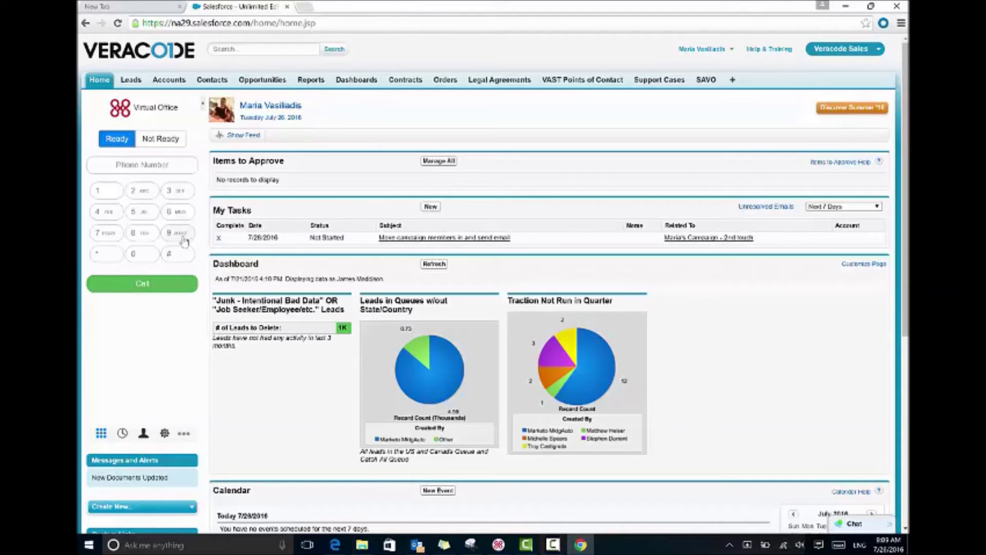
Step: Enter the full ten-digit phone number on the Virtual Office dial pad in the Salesforce sidebar
{"action": "left_click", "coordinate": [147, 236]}
{"action": "left_click", "coordinate": [142, 254]}
{"action": "left_click", "coordinate": [144, 190]}
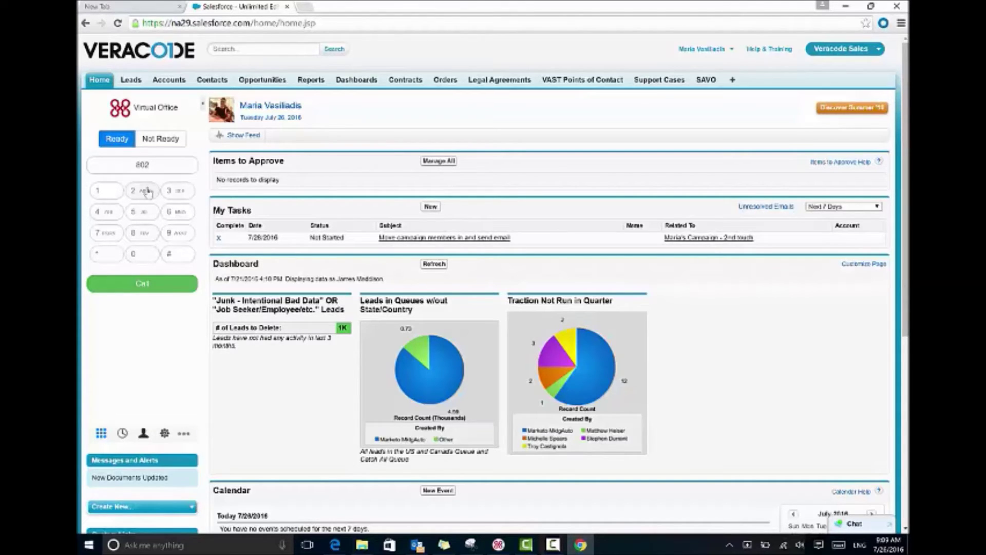
{"action": "left_click", "coordinate": [177, 236]}
{"action": "left_click", "coordinate": [100, 191]}
{"action": "left_click", "coordinate": [103, 234]}
{"action": "left_click", "coordinate": [139, 191]}
{"action": "left_click", "coordinate": [143, 254]}
{"action": "left_click", "coordinate": [145, 234]}
{"action": "left_click", "coordinate": [103, 233]}
{"action": "left_click", "coordinate": [182, 166]}
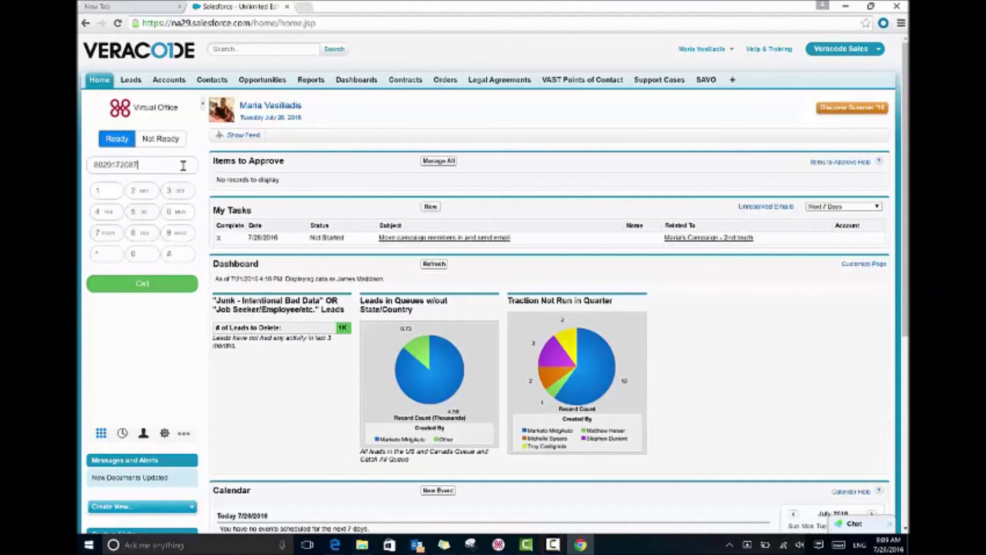
{"action": "left_click", "coordinate": [151, 347]}
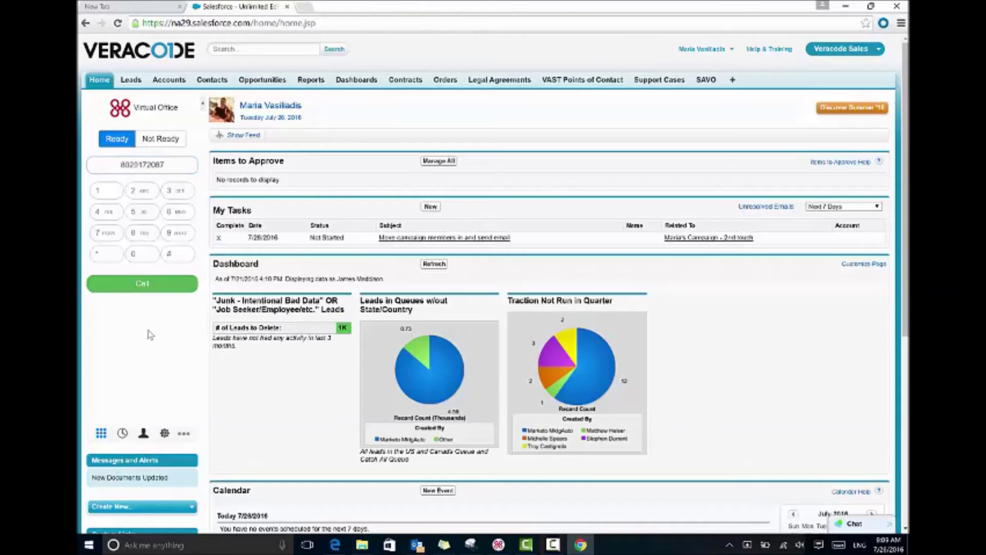
Step: Place the outbound call to the entered number and accept the Virtual Office call notification
{"action": "left_click", "coordinate": [157, 287]}
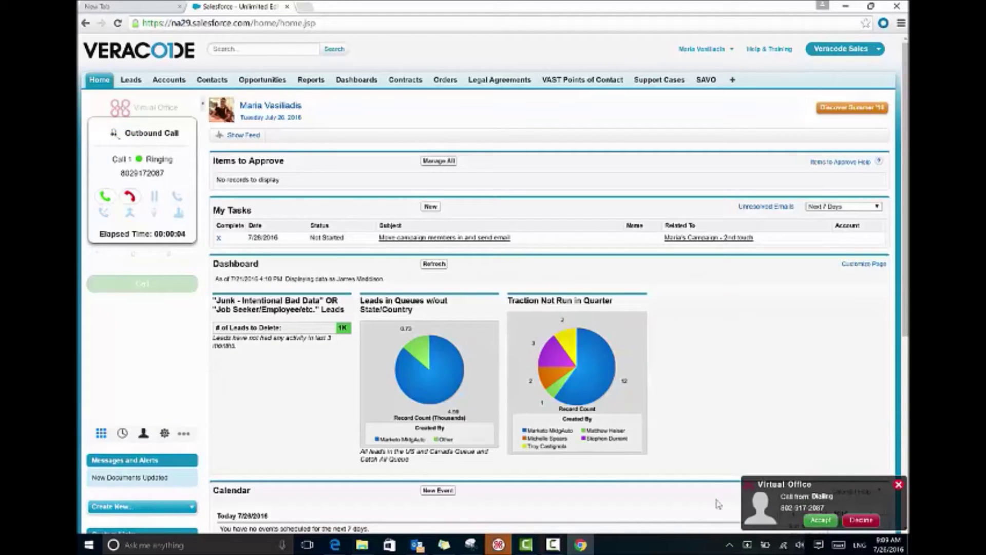
{"action": "left_click", "coordinate": [498, 545]}
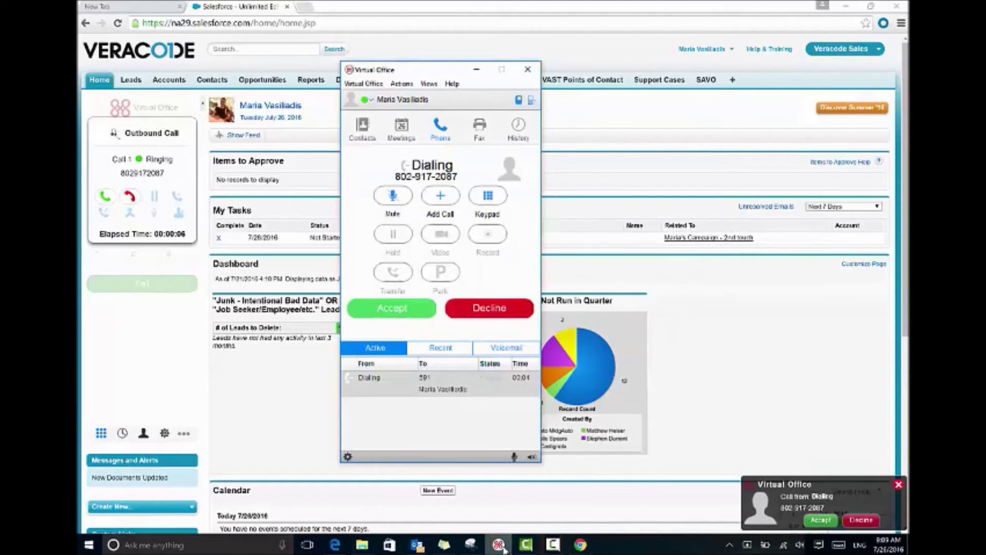
{"action": "left_click", "coordinate": [498, 545]}
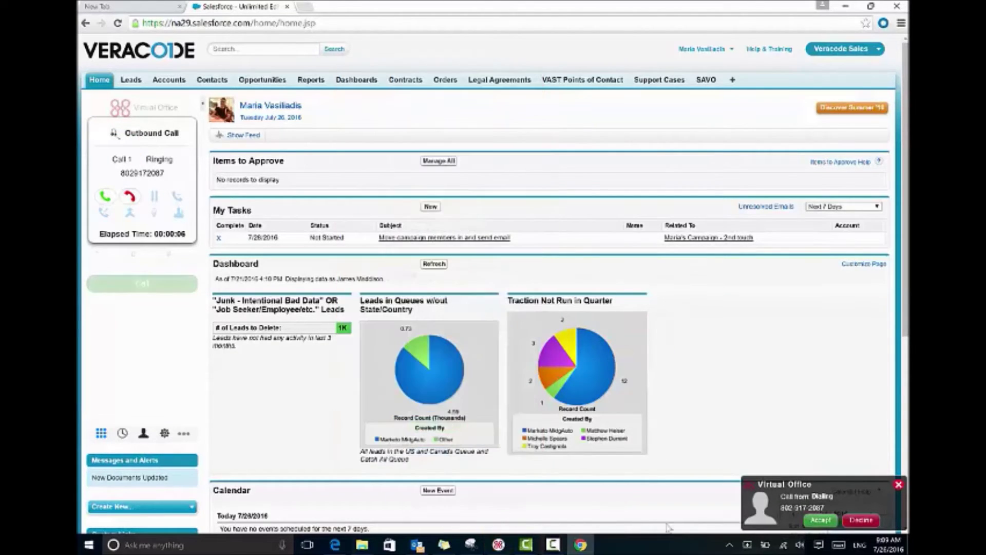
{"action": "left_click", "coordinate": [821, 521]}
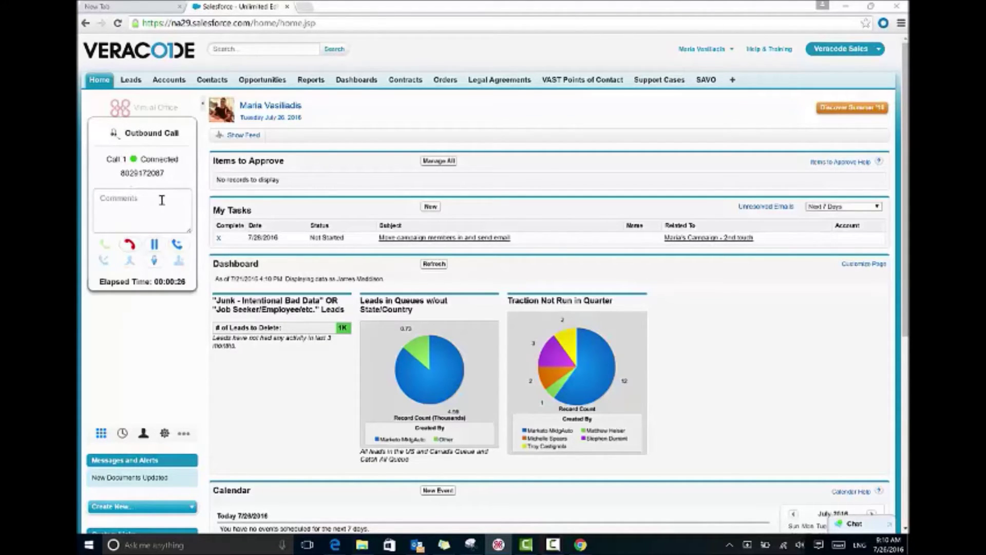
Step: Search Salesforce for the lead by first name and open the matching lead record
{"action": "left_click", "coordinate": [257, 49]}
{"action": "type", "text": "sondra"}
{"action": "left_click", "coordinate": [245, 73]}
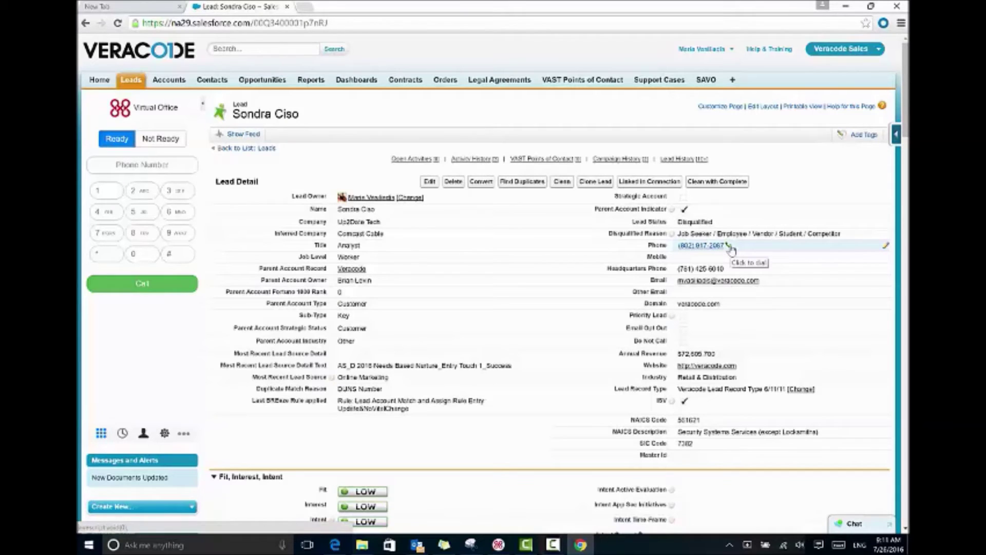
Step: Call the lead from the record's Phone field, accept the Virtual Office notification and minimize the desktop phone window
{"action": "left_click", "coordinate": [730, 247]}
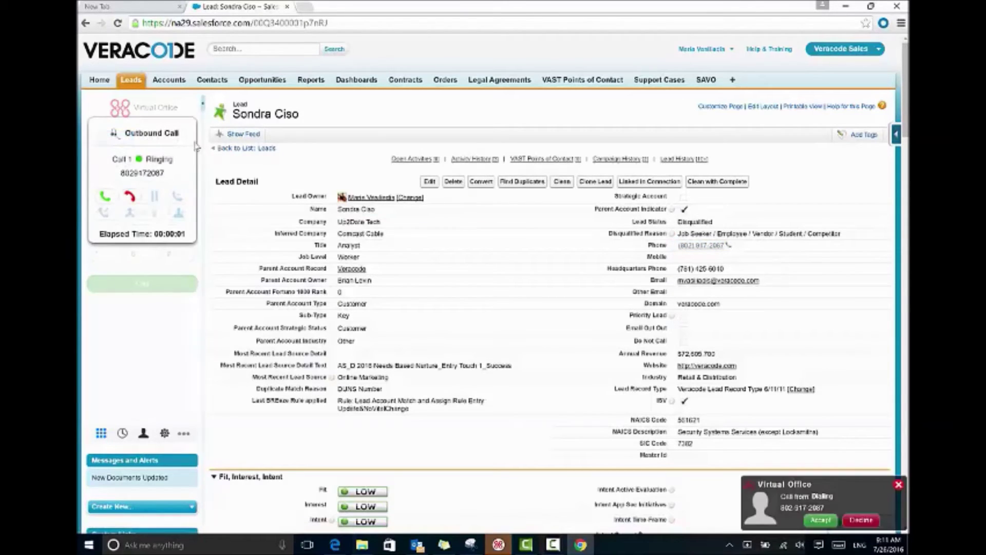
{"action": "left_click", "coordinate": [818, 518]}
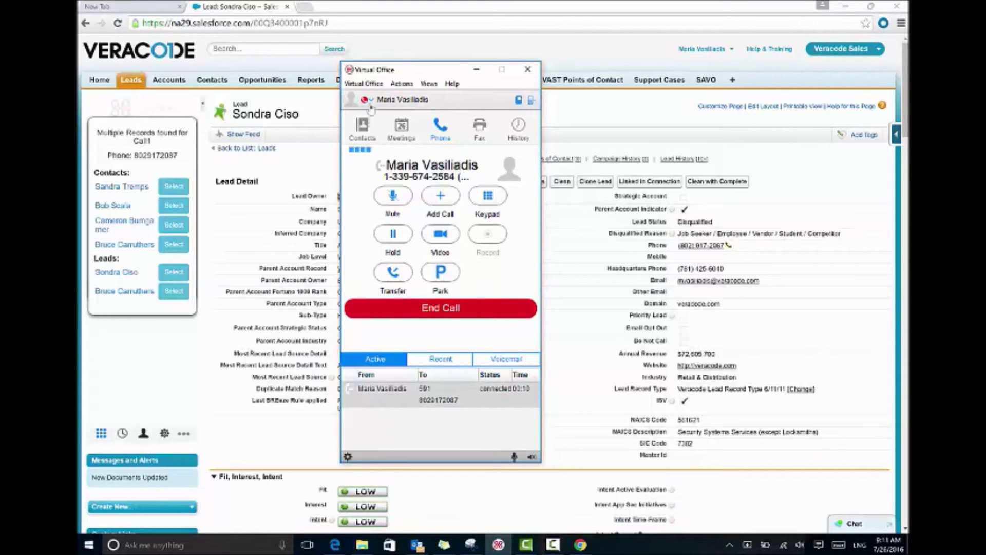
{"action": "left_click", "coordinate": [477, 69]}
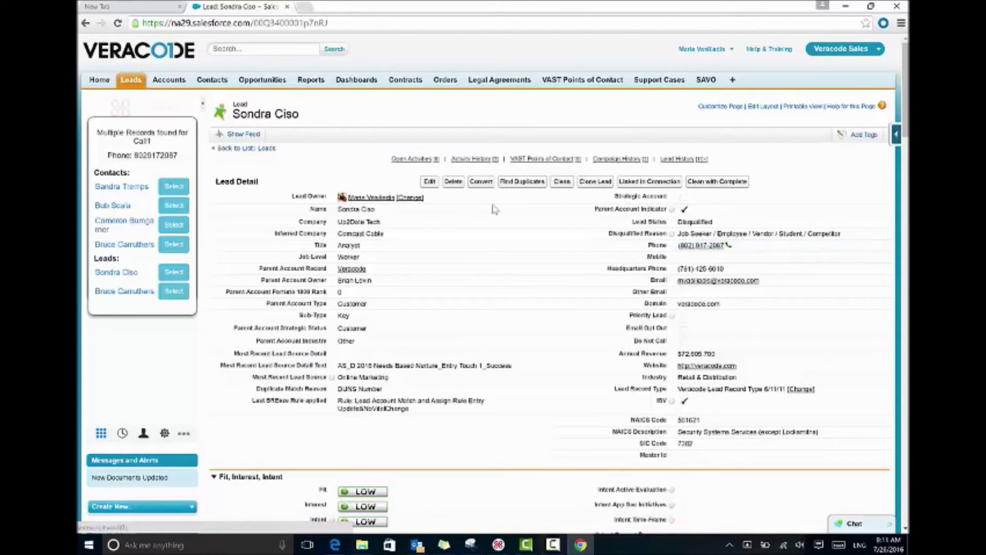
Step: Associate the call with the lead whose record is open, choosing it under Leads among the matching records
{"action": "scroll", "coordinate": [123, 147], "scroll_direction": "down", "scroll_amount": 2}
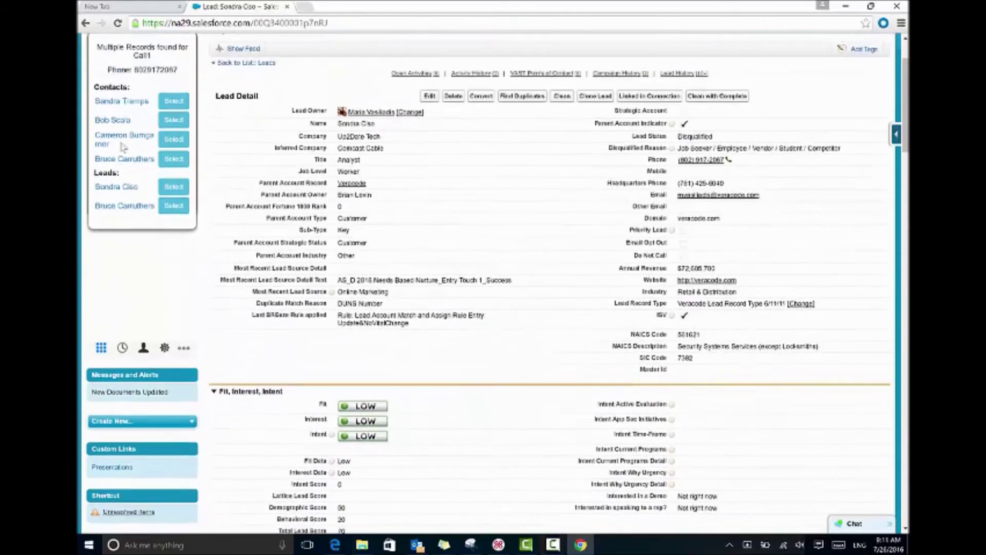
{"action": "scroll", "coordinate": [124, 147], "scroll_direction": "up", "scroll_amount": 2}
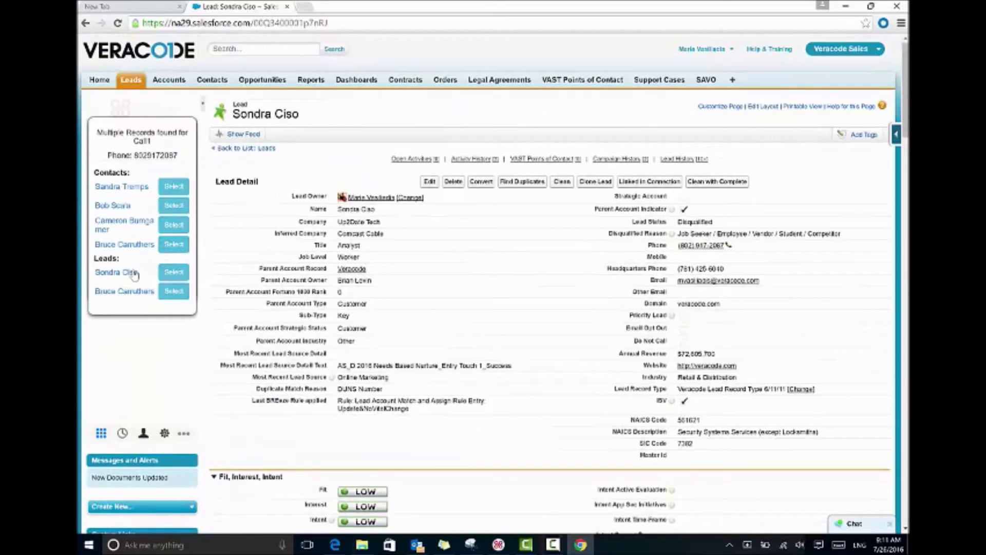
{"action": "left_click", "coordinate": [174, 272]}
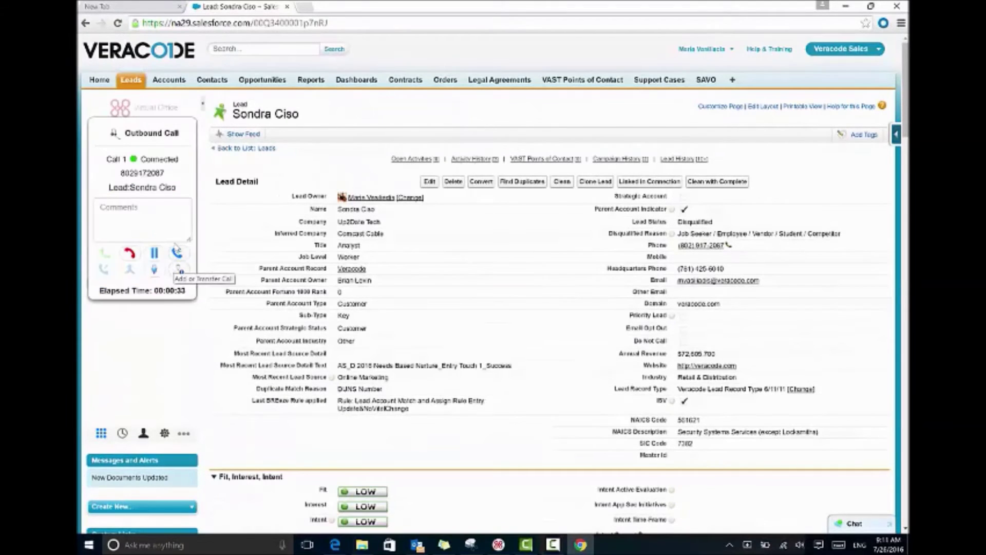
Step: Enter "great lead" as the call comment and hang up the call
{"action": "left_click", "coordinate": [158, 222]}
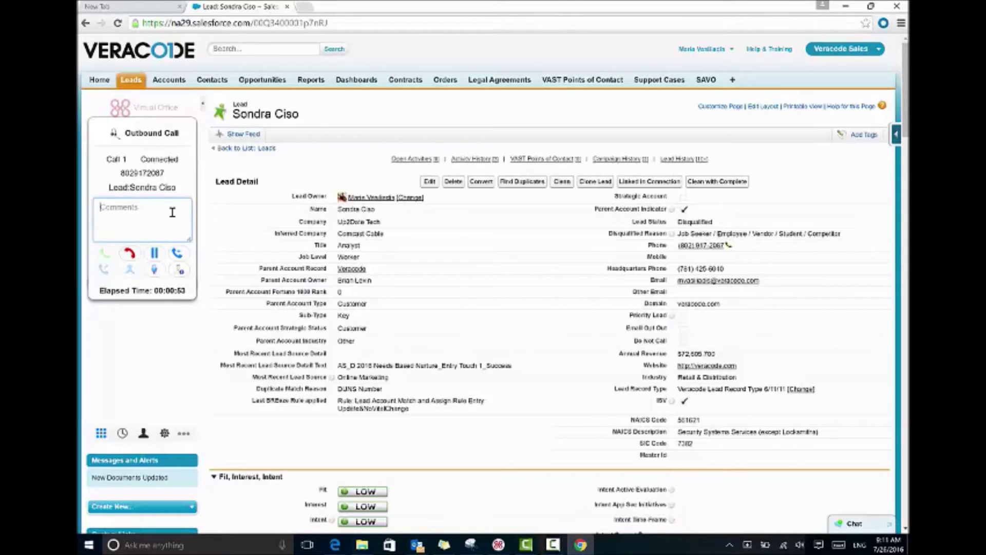
{"action": "type", "text": "great lead"}
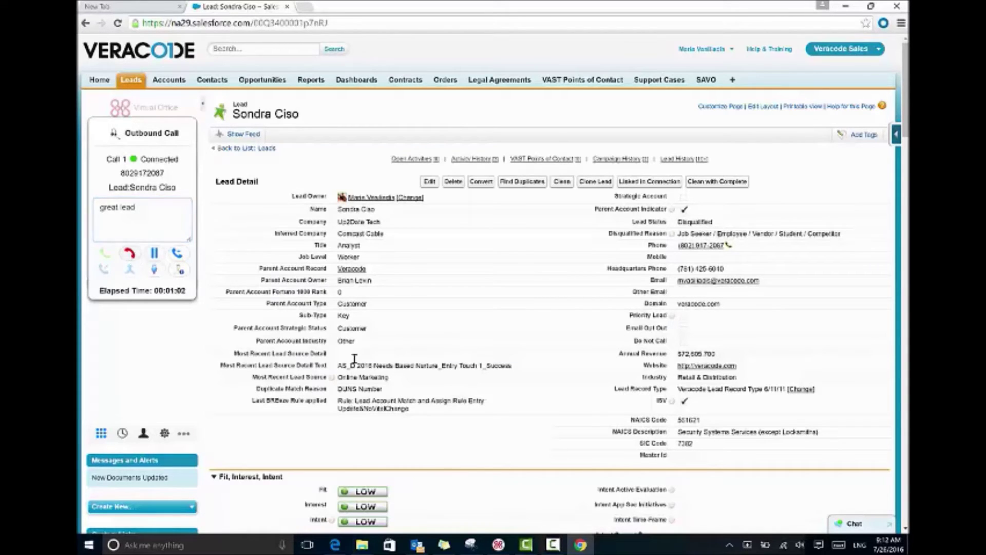
{"action": "left_click", "coordinate": [129, 253]}
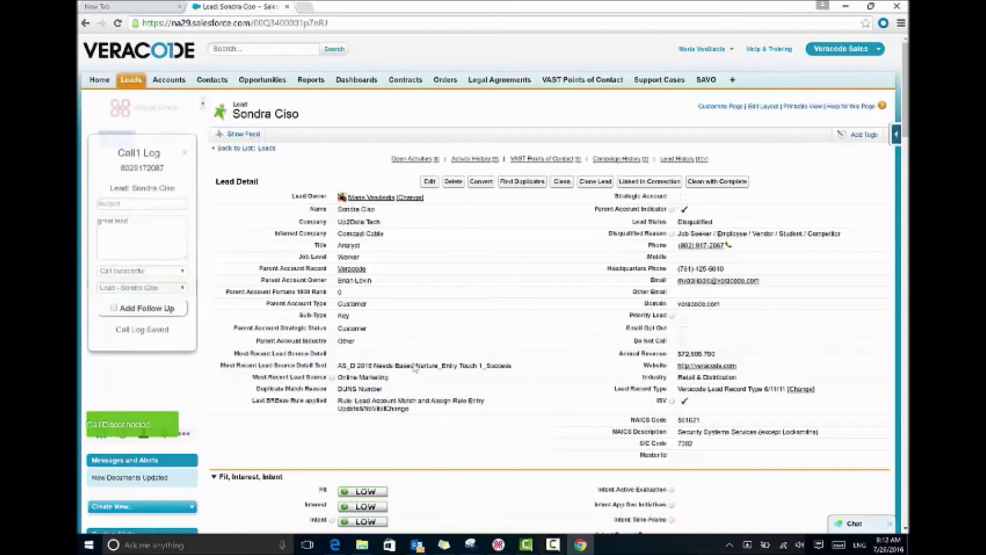
Step: Set the subject of the call log to "call connected"
{"action": "left_click", "coordinate": [146, 204]}
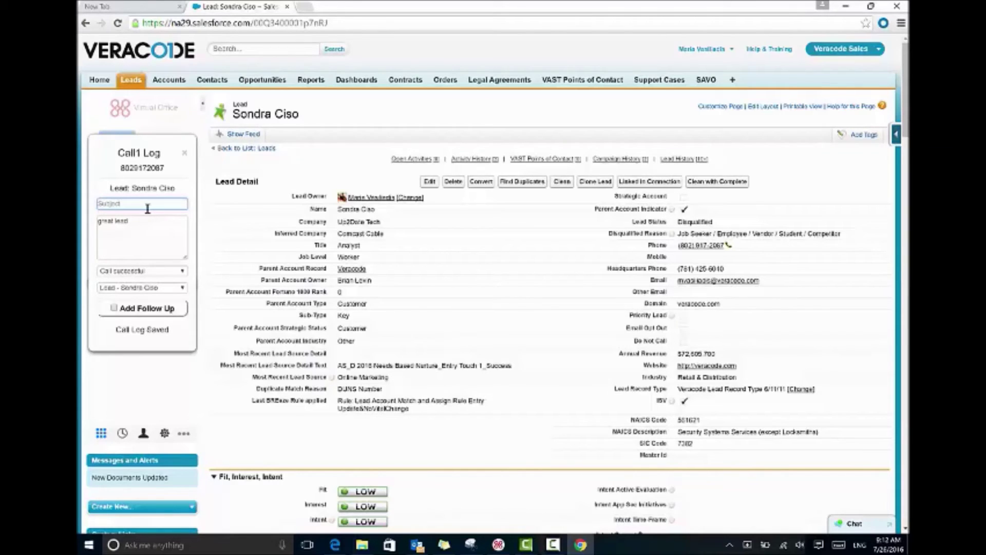
{"action": "type", "text": "call c"}
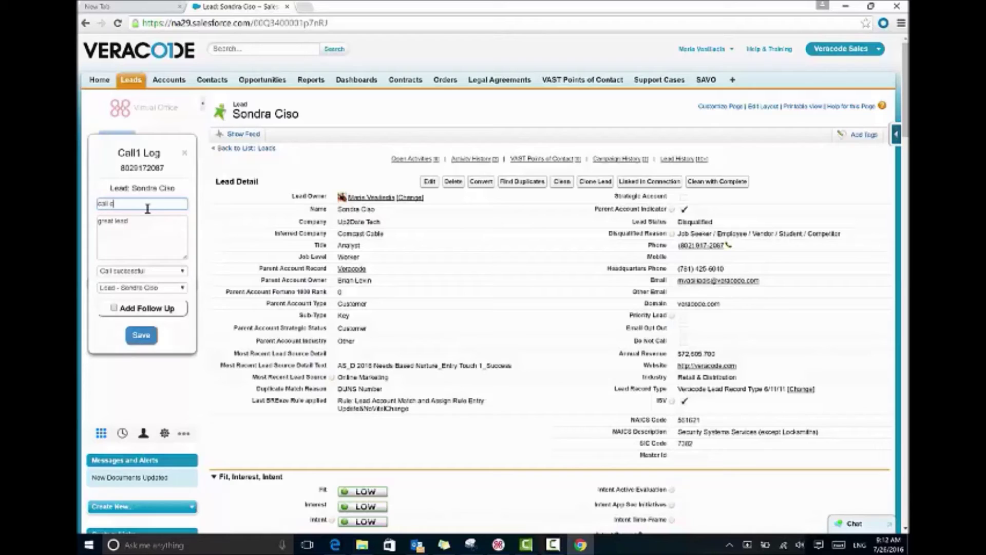
{"action": "type", "text": "onnected"}
{"action": "key", "text": "Tab"}
{"action": "key", "text": "Tab"}
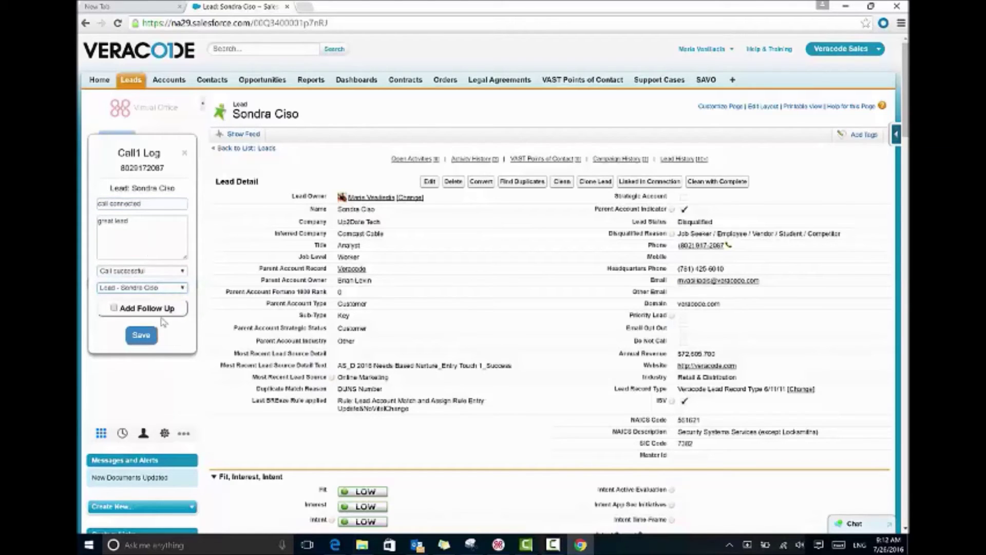
Step: Add a follow-up task titled "follow up on static" to the call log and save it
{"action": "left_click", "coordinate": [115, 309]}
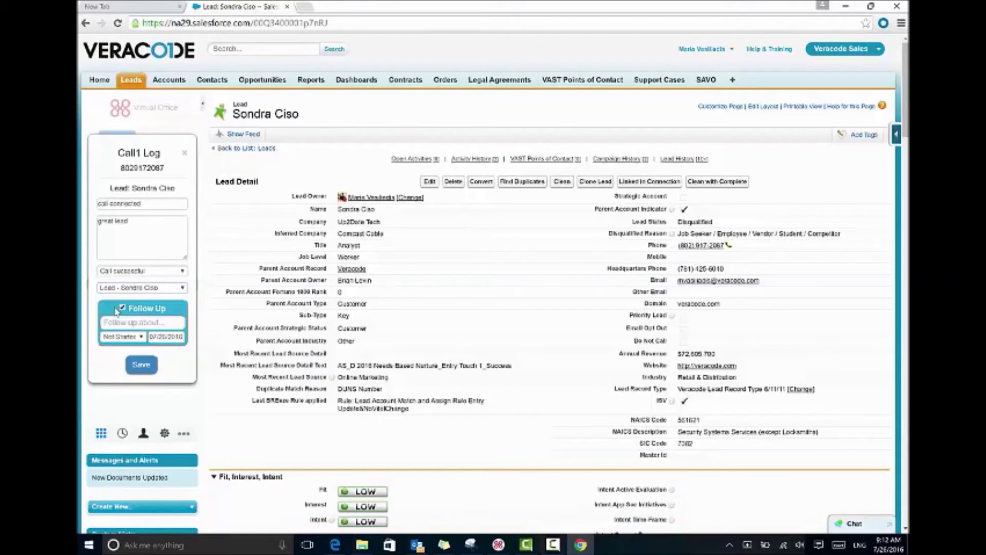
{"action": "type", "text": "follw up on static"}
{"action": "left_click", "coordinate": [147, 371]}
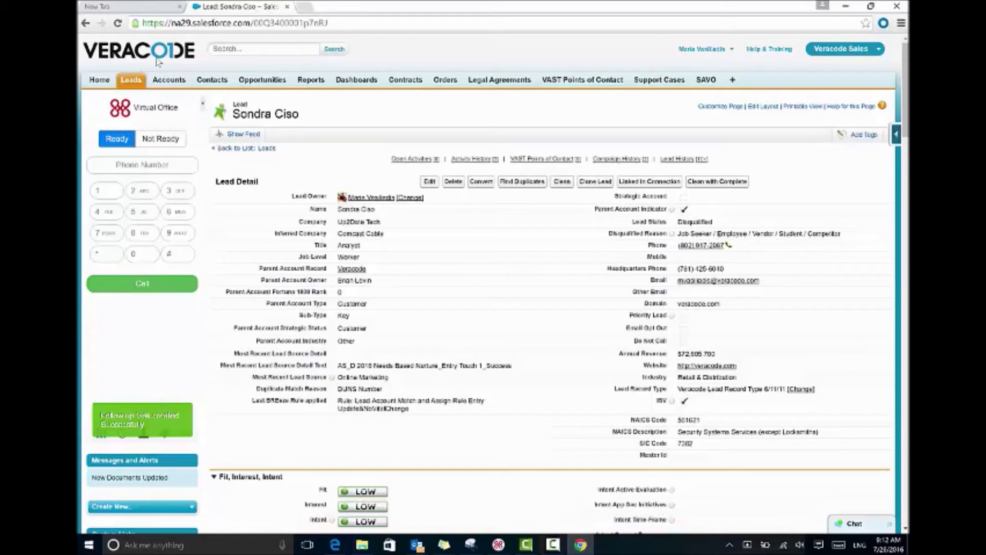
Step: Reload the lead record and review its Open Activities and Activity History for the follow-up task and logged call
{"action": "left_click", "coordinate": [118, 24]}
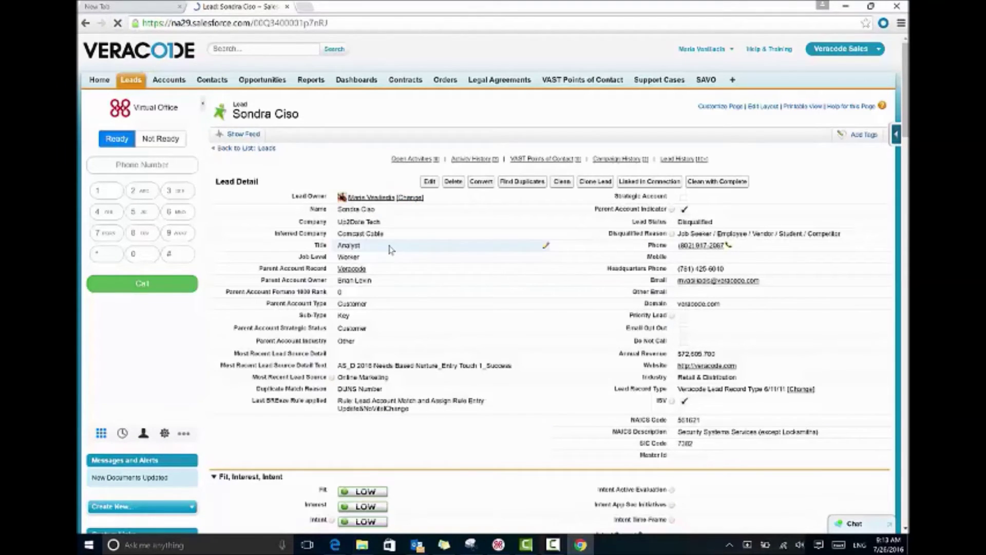
{"action": "scroll", "coordinate": [390, 250], "scroll_direction": "down", "scroll_amount": 15}
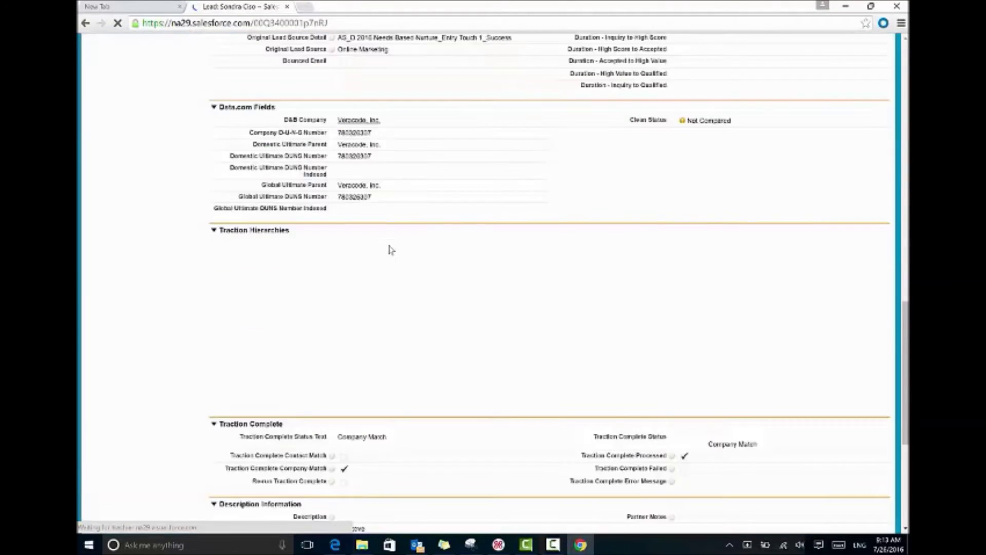
{"action": "scroll", "coordinate": [391, 250], "scroll_direction": "down", "scroll_amount": 15}
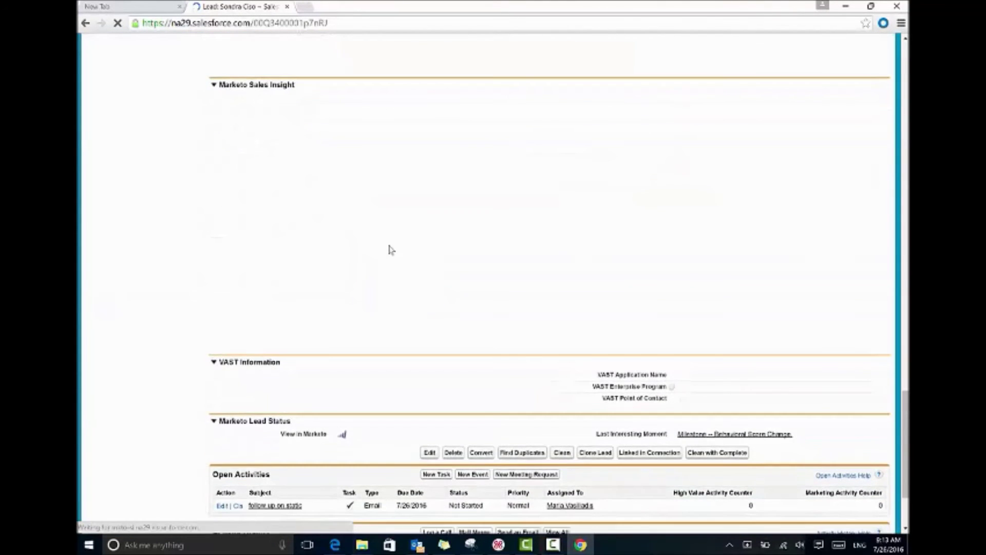
{"action": "scroll", "coordinate": [389, 250], "scroll_direction": "down", "scroll_amount": 6}
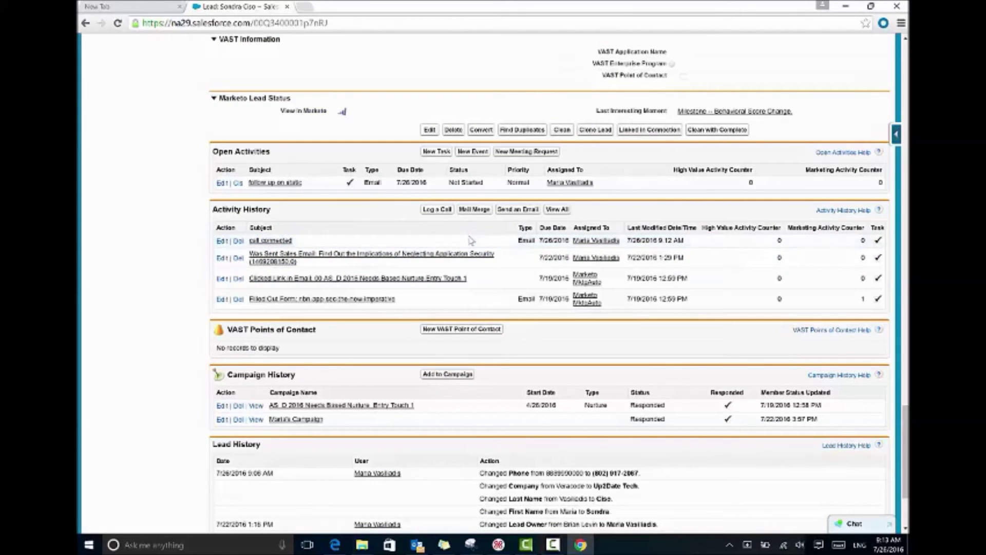
Step: Open the latest call's log from the Virtual Office call history and set the task's type to Call - Connected
{"action": "scroll", "coordinate": [488, 245], "scroll_direction": "up", "scroll_amount": 15}
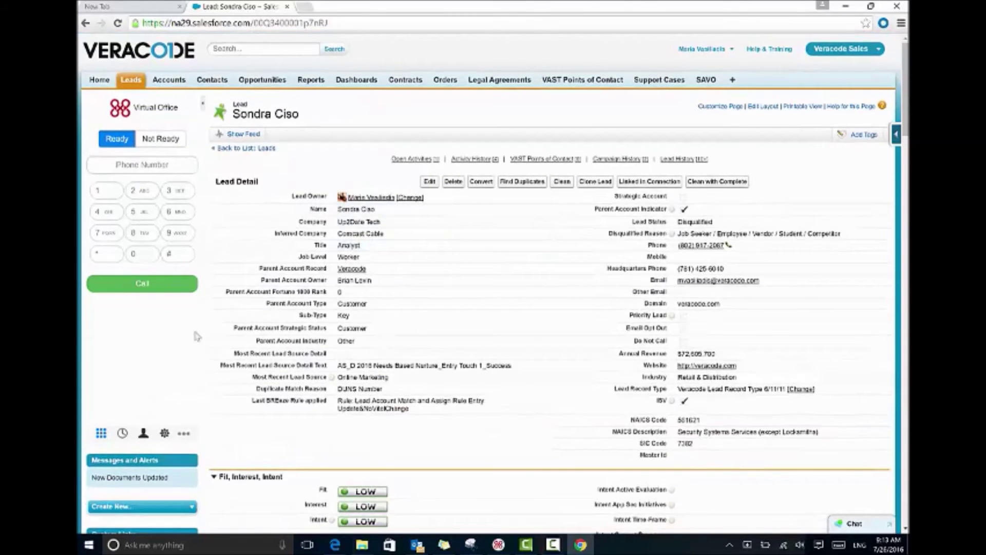
{"action": "left_click", "coordinate": [123, 435]}
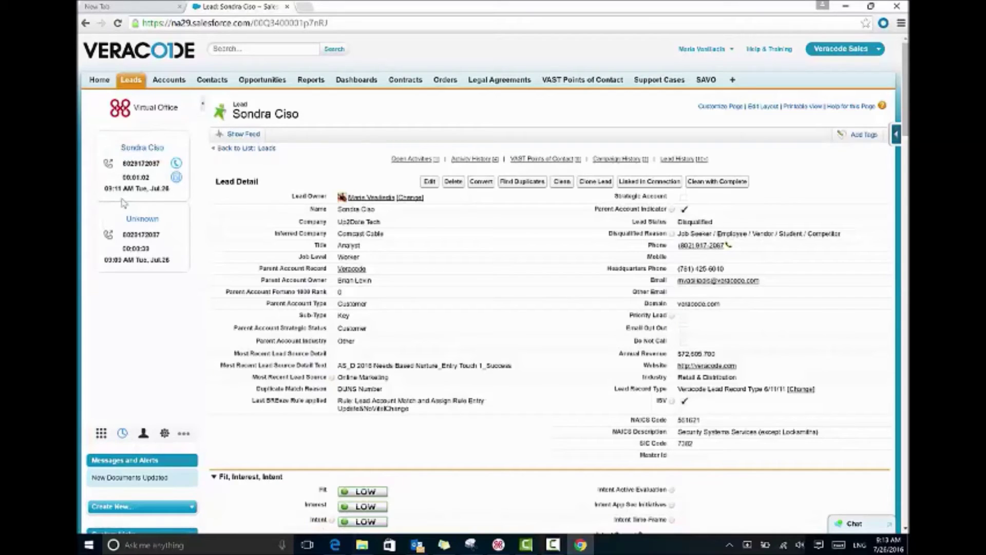
{"action": "left_click", "coordinate": [176, 179]}
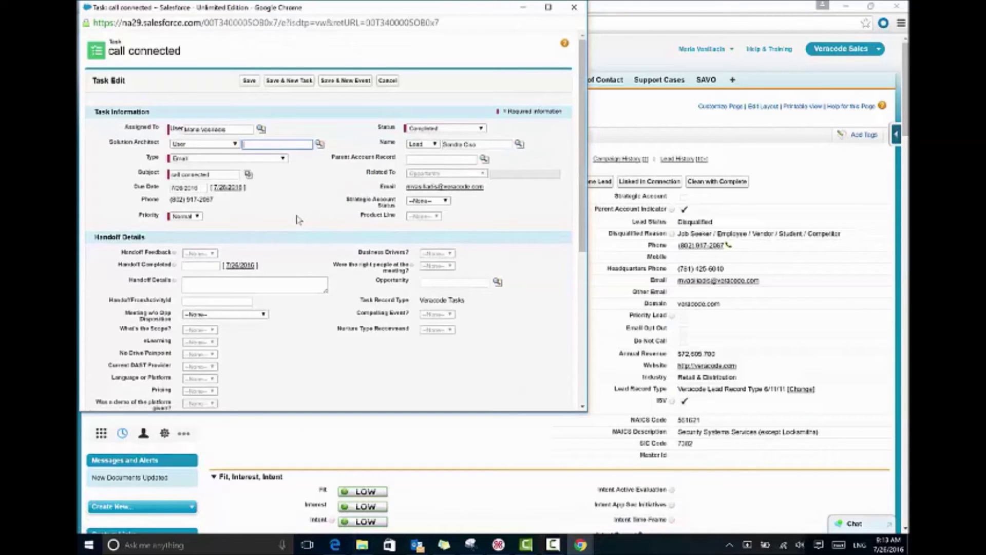
{"action": "left_click", "coordinate": [259, 159]}
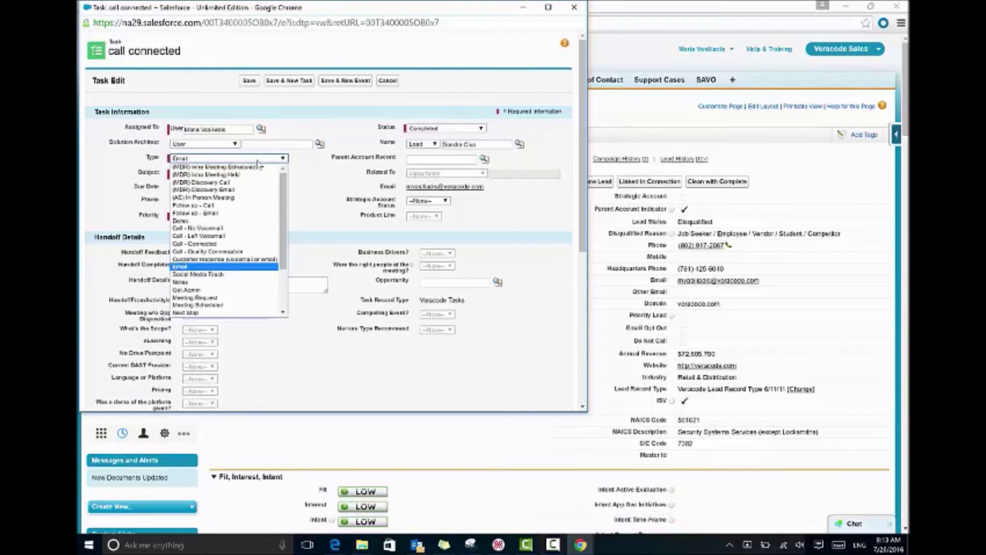
{"action": "scroll", "coordinate": [266, 243], "scroll_direction": "down", "scroll_amount": 3}
{"action": "scroll", "coordinate": [266, 244], "scroll_direction": "up", "scroll_amount": 3}
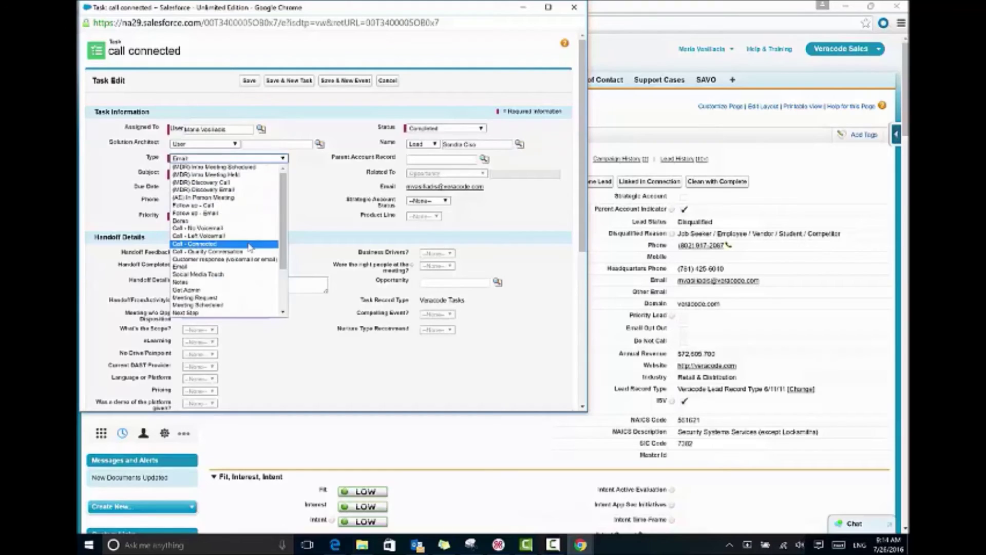
{"action": "left_click", "coordinate": [265, 244]}
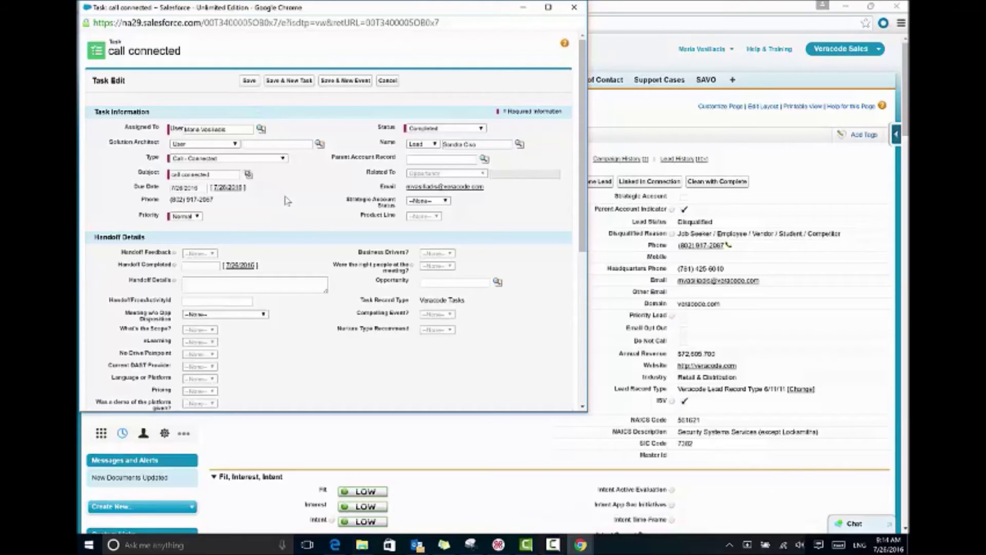
Step: Enlarge the Comments field to review the logged call details, save the "call connected" task and close its window
{"action": "scroll", "coordinate": [288, 199], "scroll_direction": "down", "scroll_amount": 5}
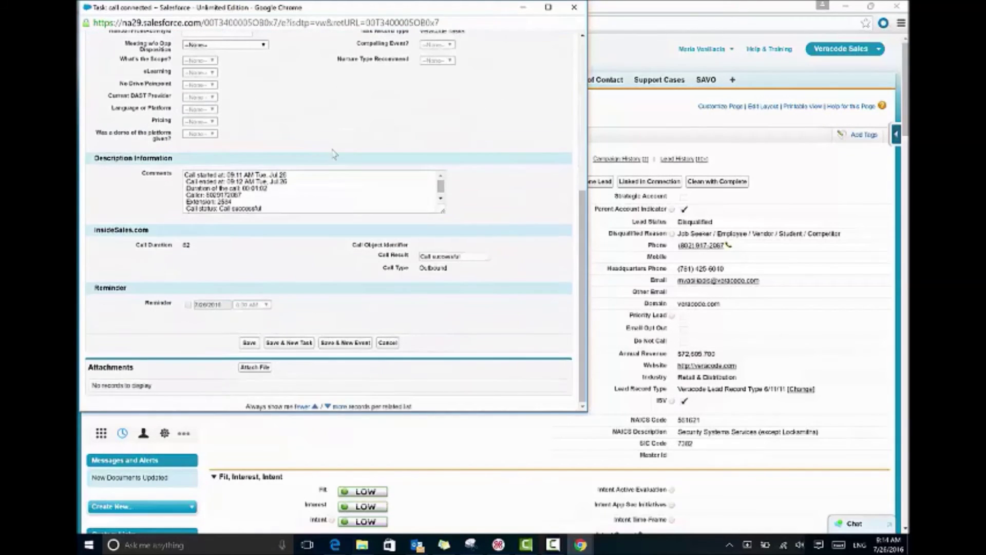
{"action": "left_click_drag", "start_coordinate": [443, 211], "coordinate": [466, 248]}
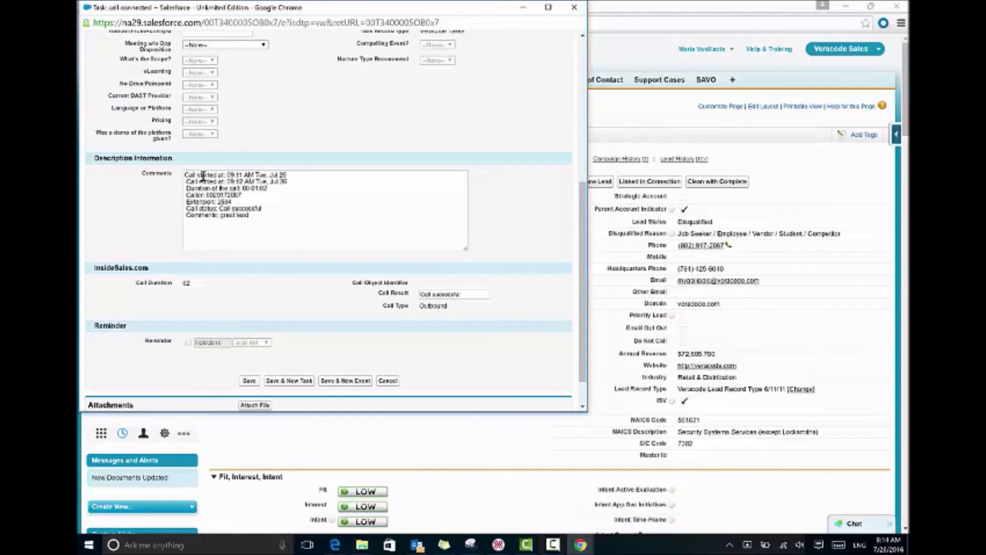
{"action": "left_click", "coordinate": [235, 189]}
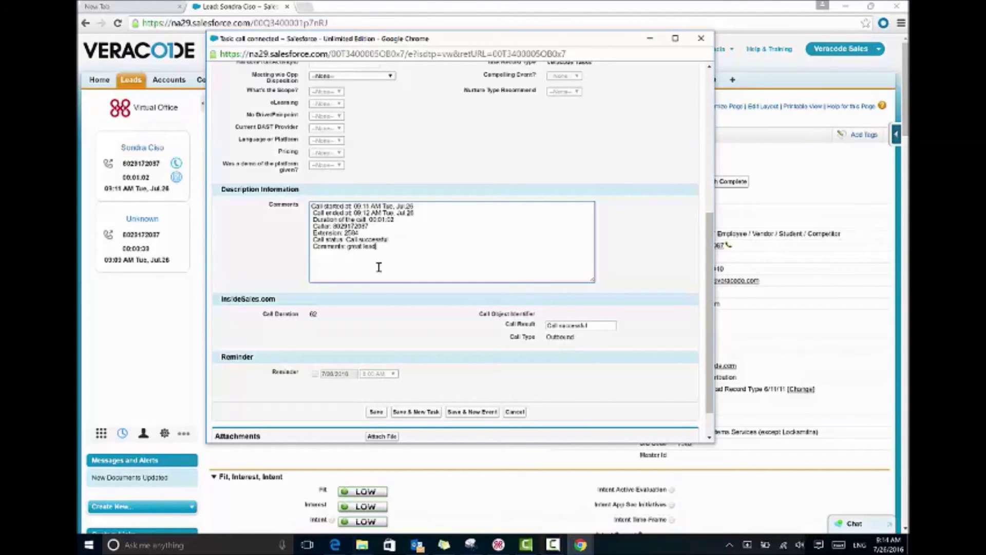
{"action": "left_click", "coordinate": [379, 411]}
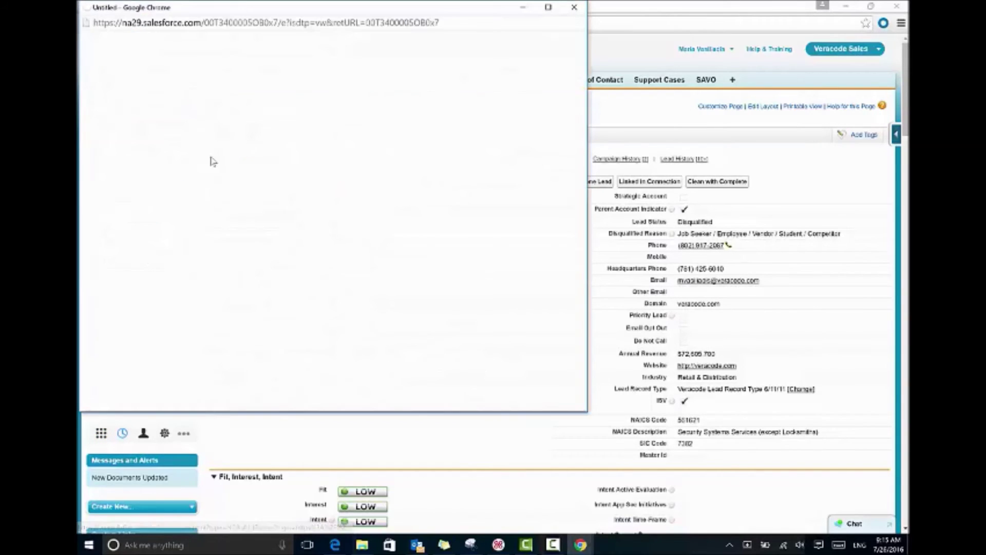
{"action": "left_click", "coordinate": [574, 7]}
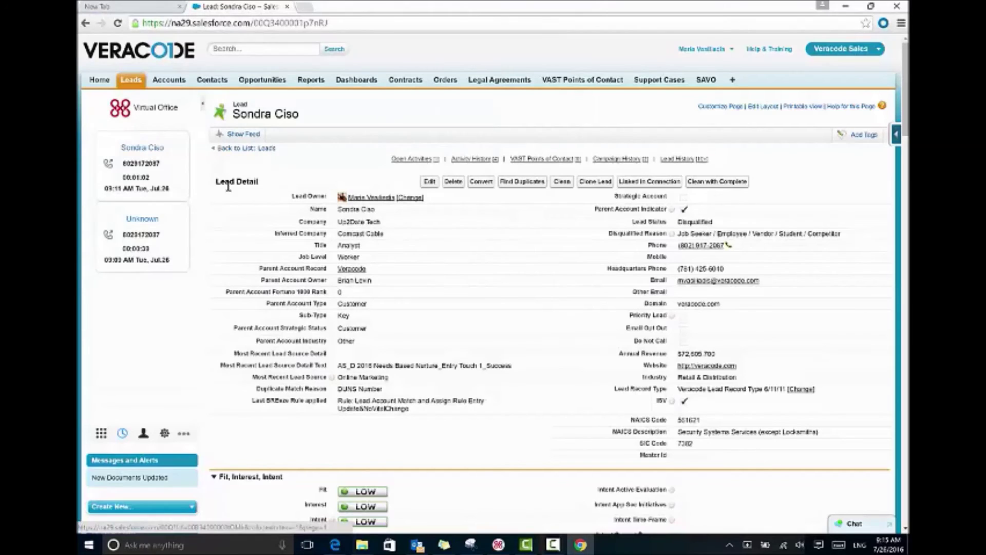
Step: Return Virtual Office to the dial pad and display the "*My Leads- All*" list view
{"action": "left_click", "coordinate": [102, 433]}
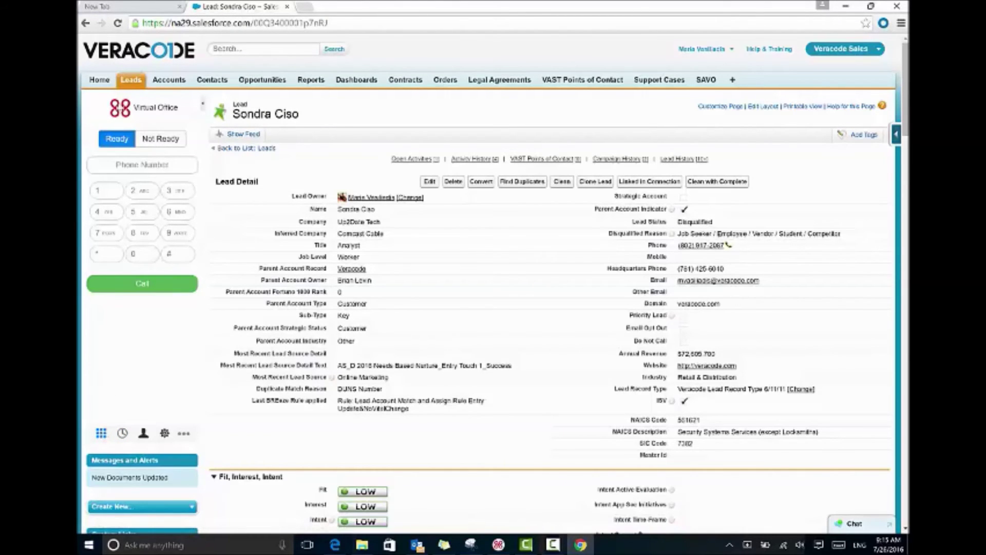
{"action": "left_click", "coordinate": [133, 81]}
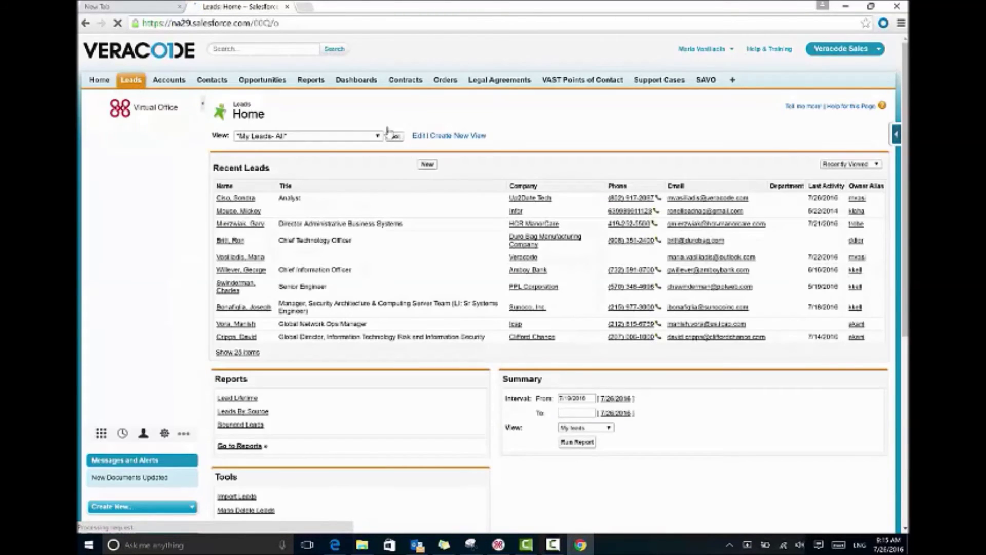
{"action": "left_click", "coordinate": [393, 136]}
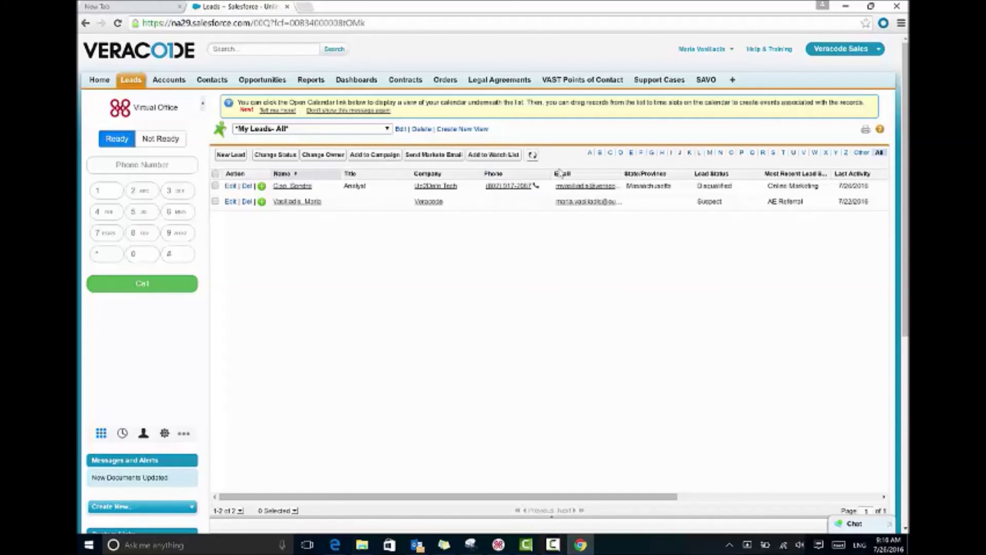
Step: Call the Up2Date Tech lead directly from the leads list and accept the call in the Virtual Office notification
{"action": "left_click", "coordinate": [535, 185]}
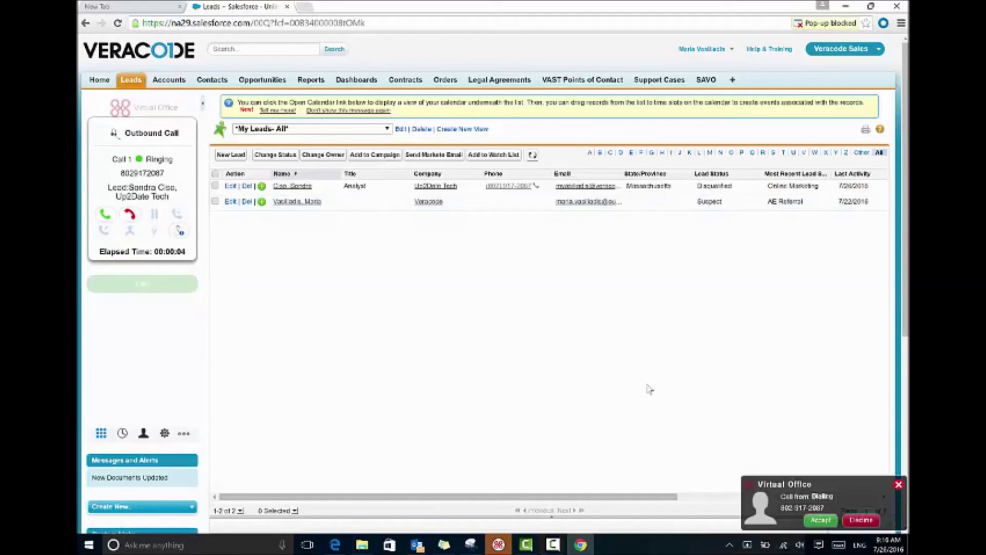
{"action": "left_click", "coordinate": [818, 522]}
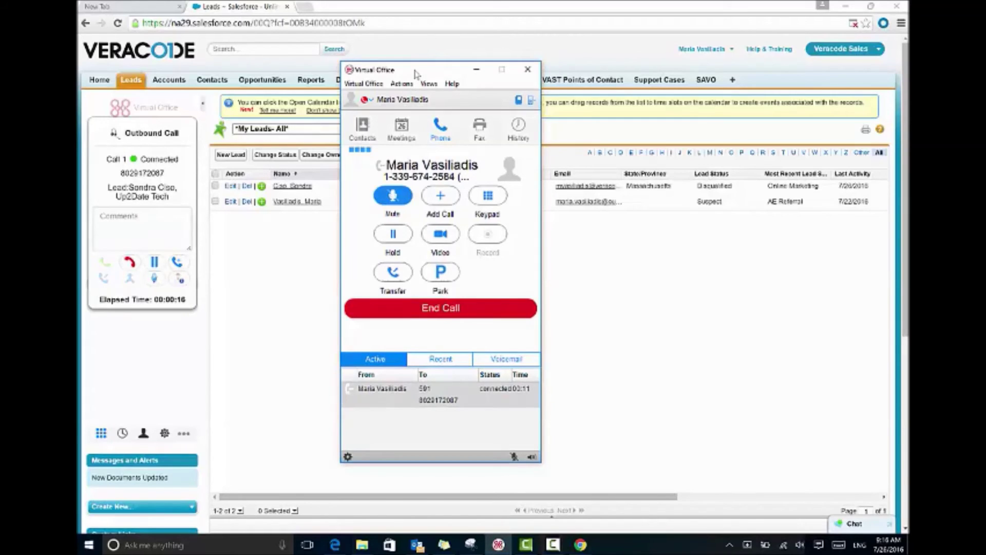
{"action": "left_click_drag", "start_coordinate": [415, 74], "coordinate": [438, 72]}
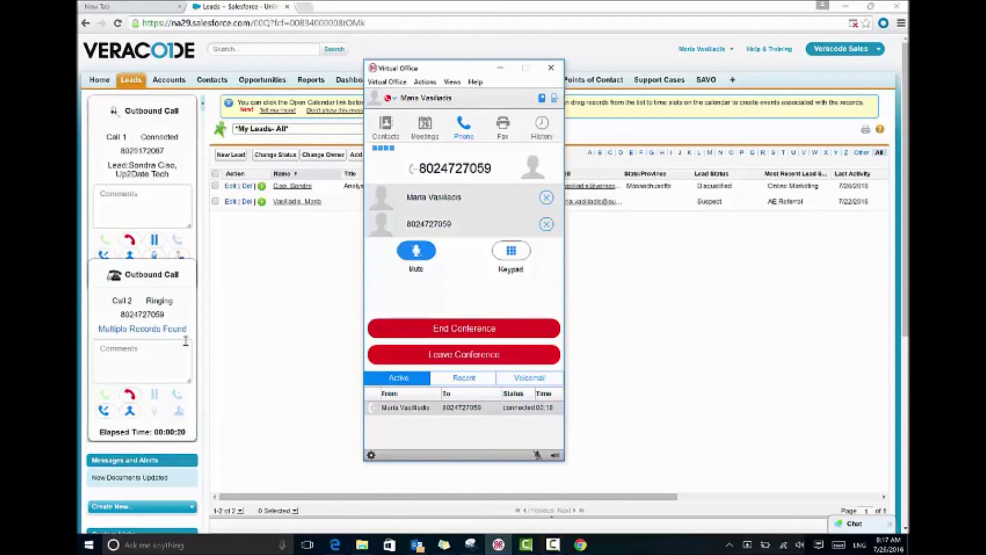
Step: Hang up the second outbound call and try the hold and mute controls on the remaining lead call
{"action": "left_click", "coordinate": [165, 350]}
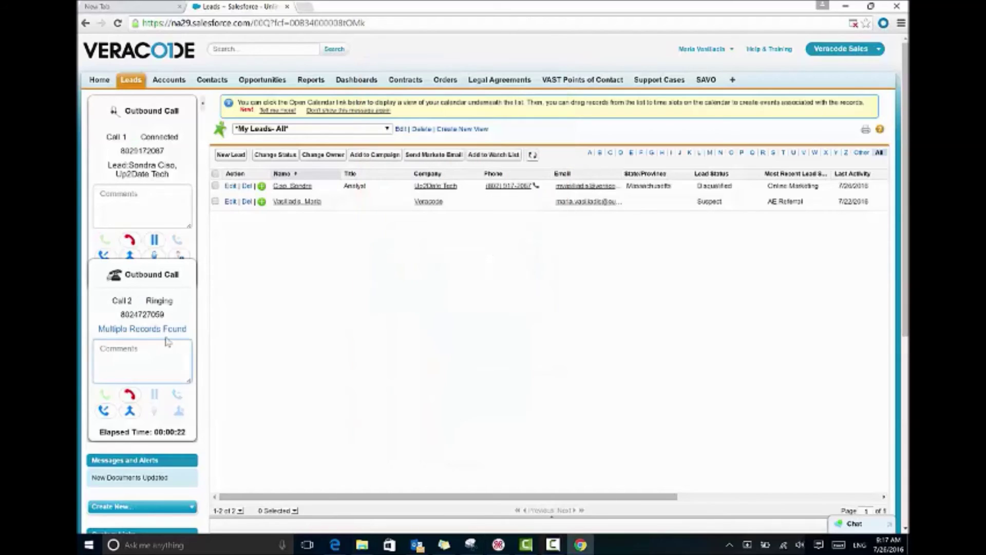
{"action": "left_click", "coordinate": [130, 395]}
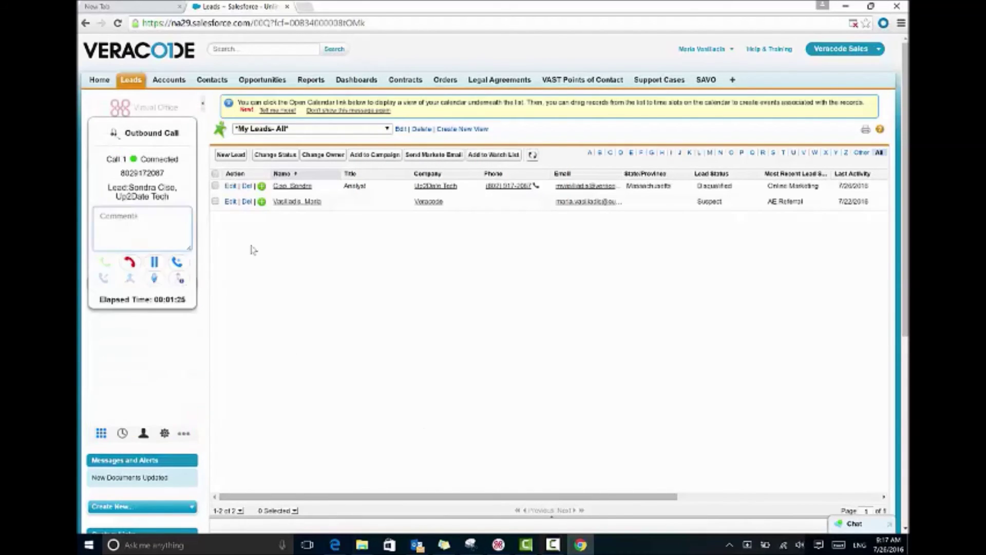
{"action": "left_click", "coordinate": [157, 262]}
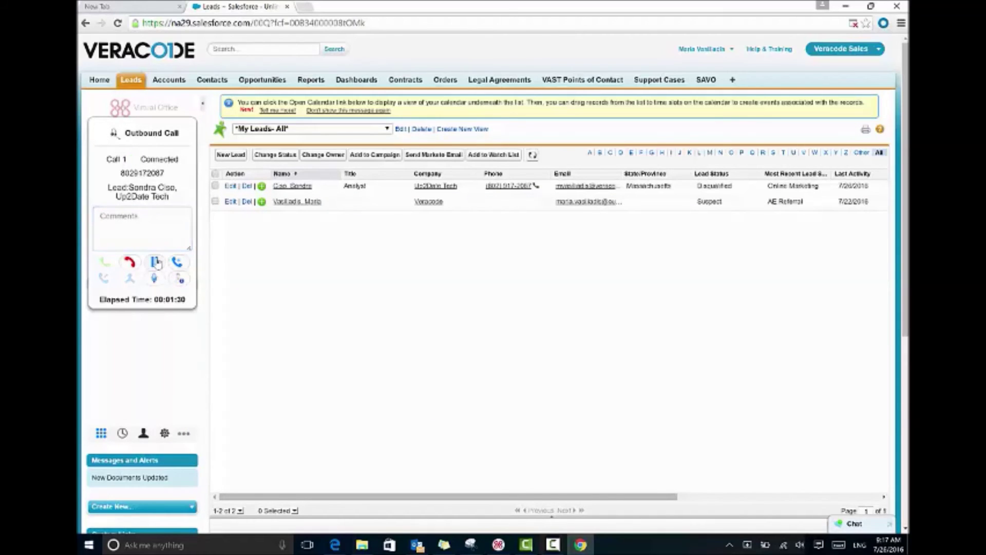
{"action": "left_click", "coordinate": [155, 263]}
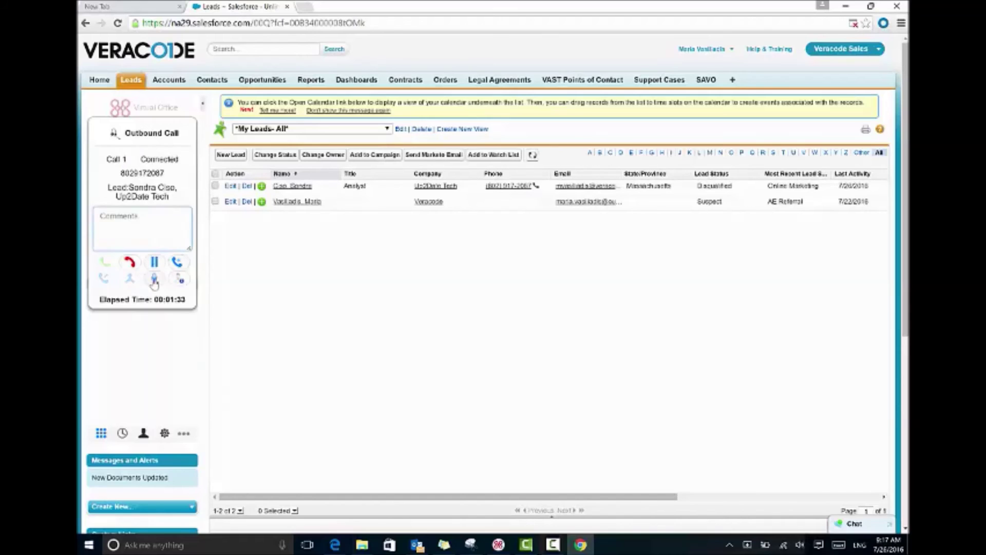
{"action": "left_click", "coordinate": [154, 280]}
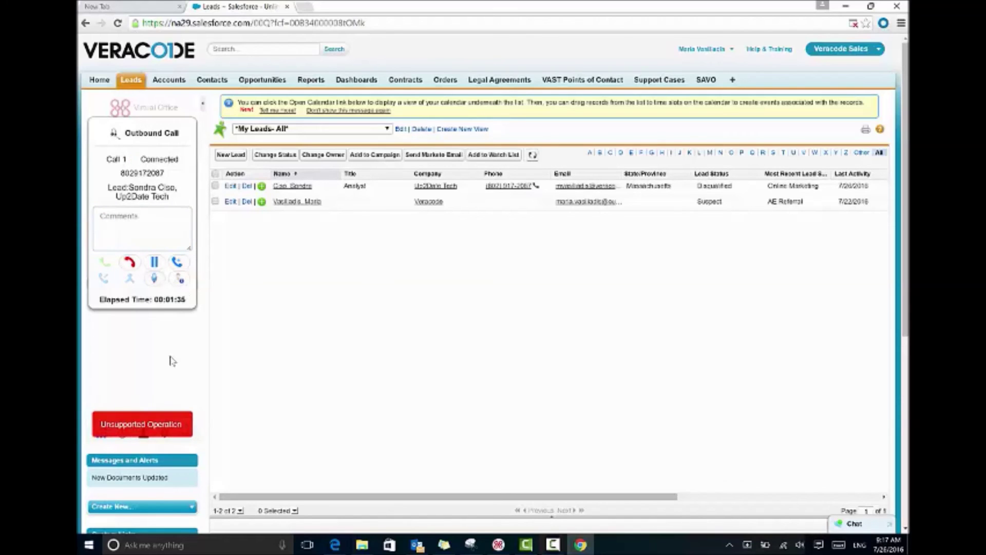
{"action": "left_click", "coordinate": [181, 285]}
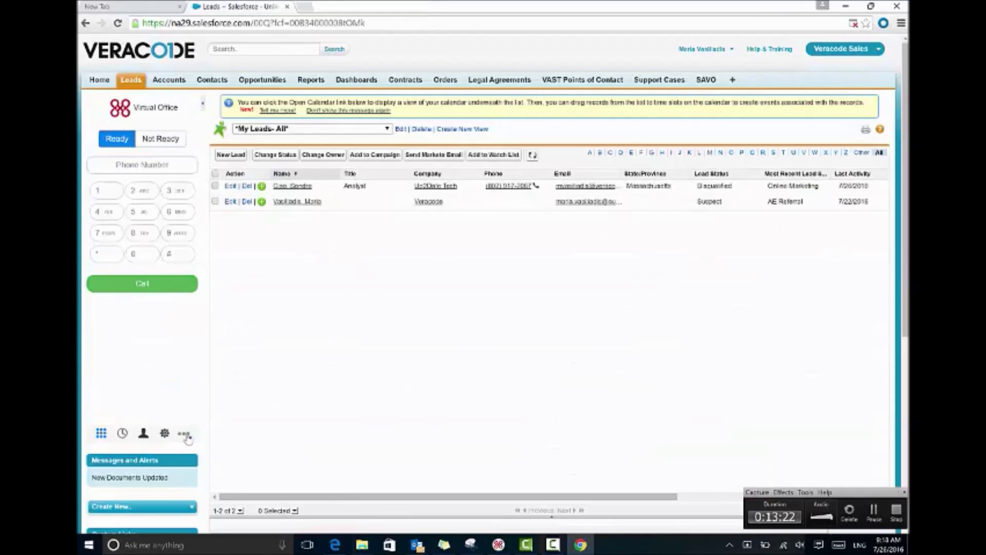
Step: Open the Virtual Office help documentation for Salesforce, look over its contents and return to the leads list
{"action": "left_click", "coordinate": [184, 434]}
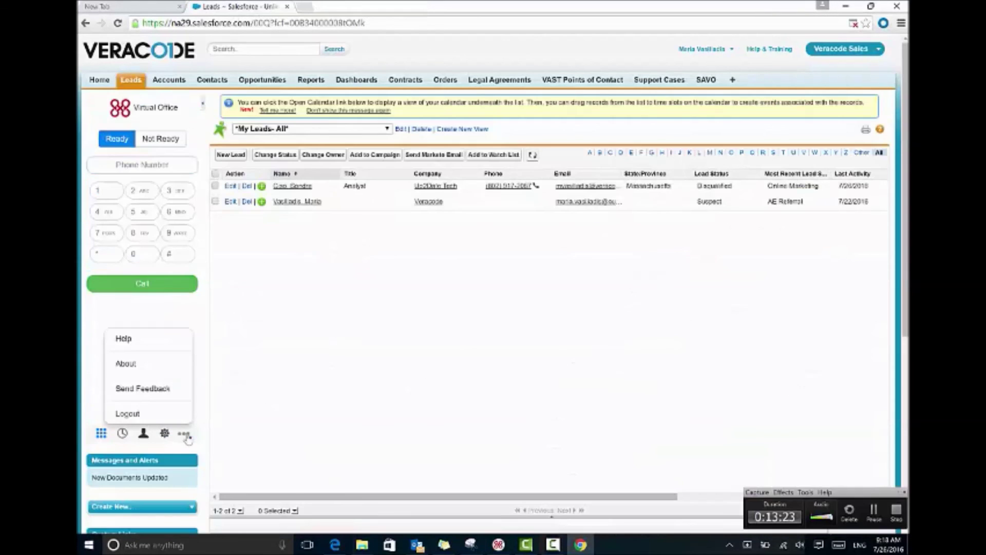
{"action": "left_click", "coordinate": [170, 344]}
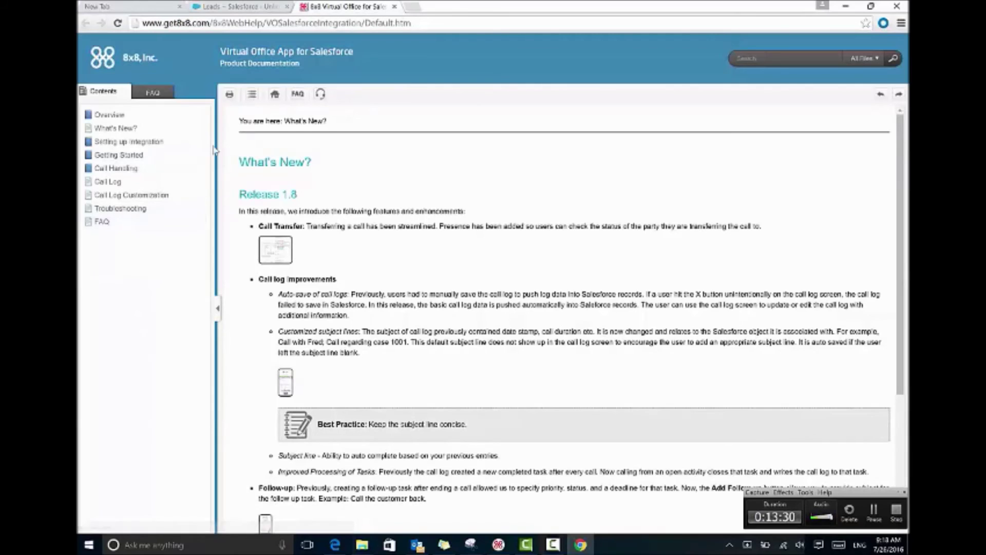
{"action": "left_click", "coordinate": [243, 7]}
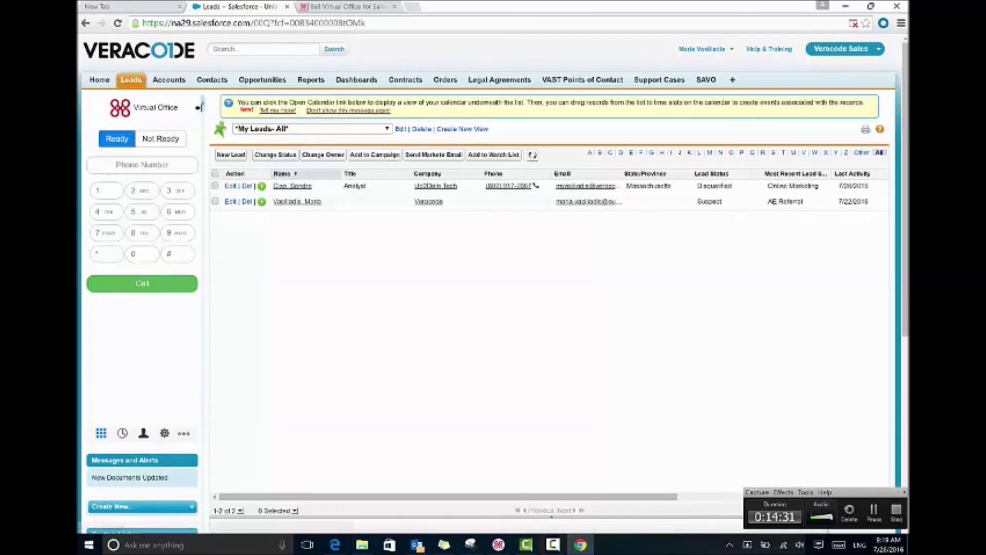
Step: Collapse the Salesforce sidebar containing the Virtual Office phone and expand it again
{"action": "left_click", "coordinate": [202, 103]}
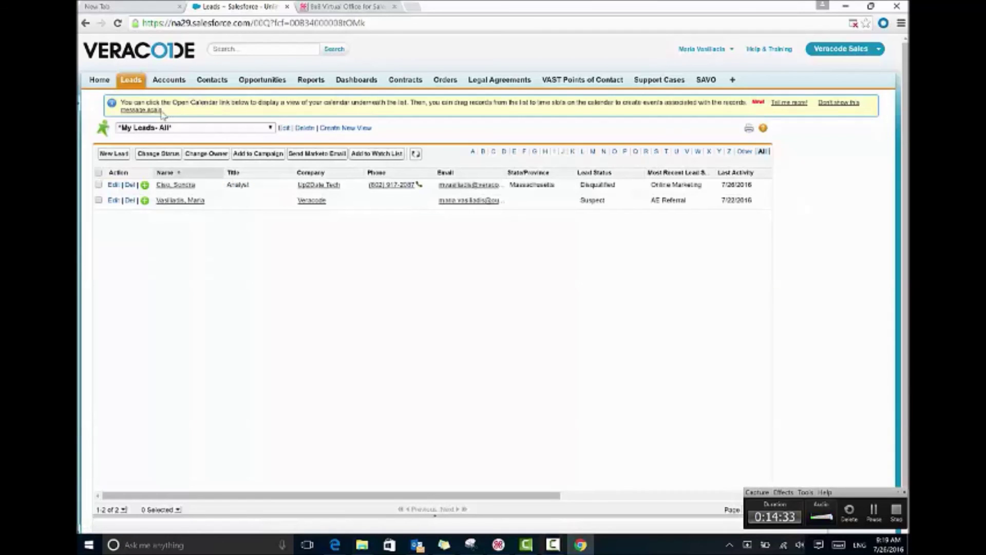
{"action": "left_click", "coordinate": [84, 109]}
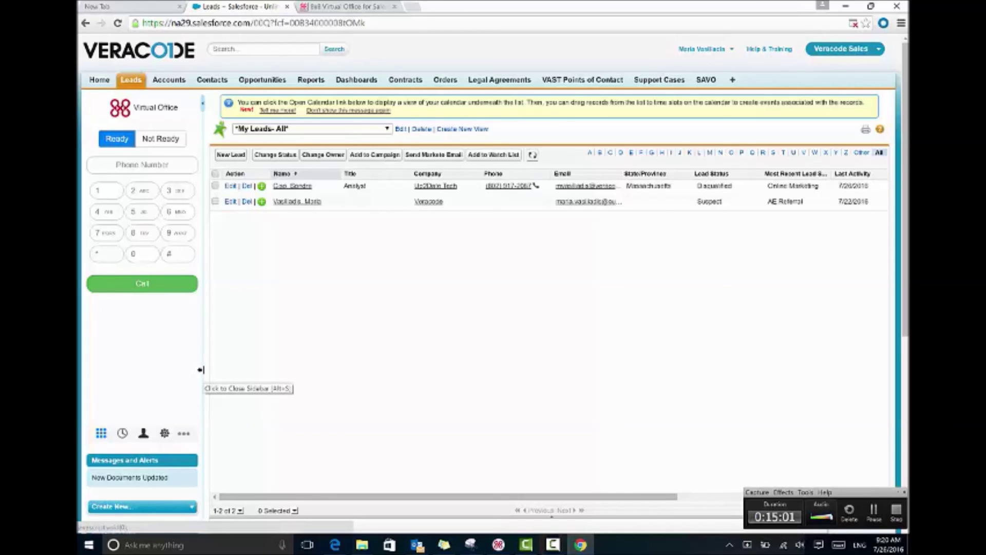
{"action": "left_click", "coordinate": [183, 433]}
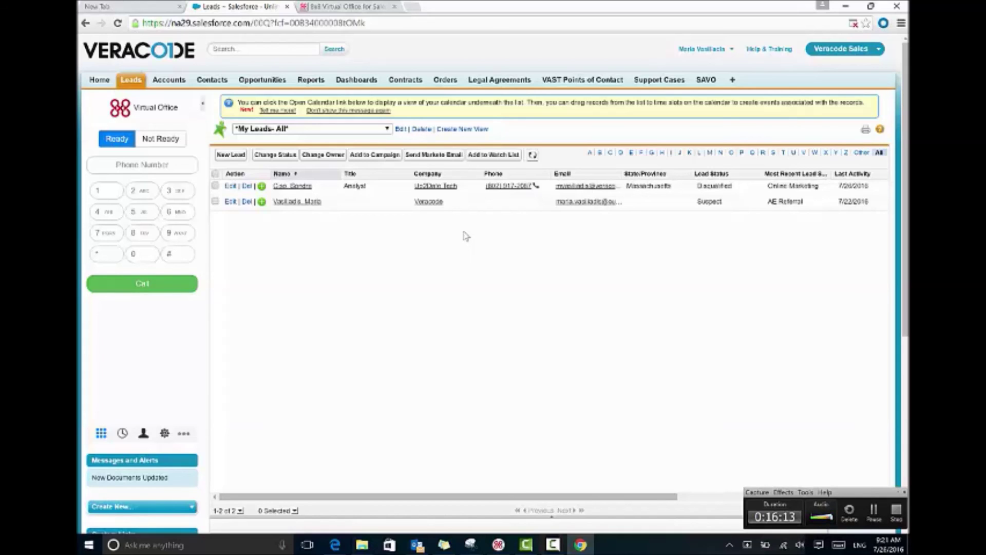
{"action": "left_click", "coordinate": [895, 516]}
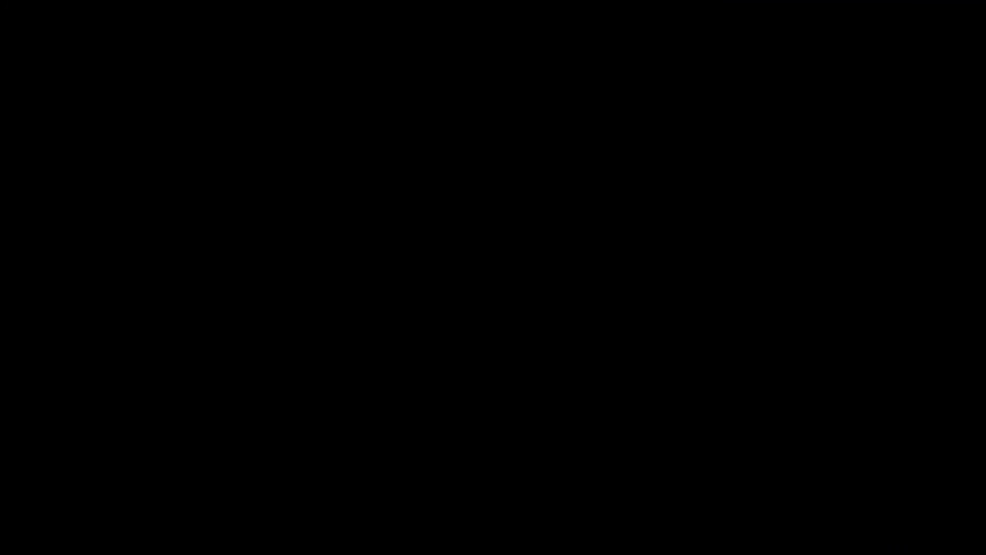